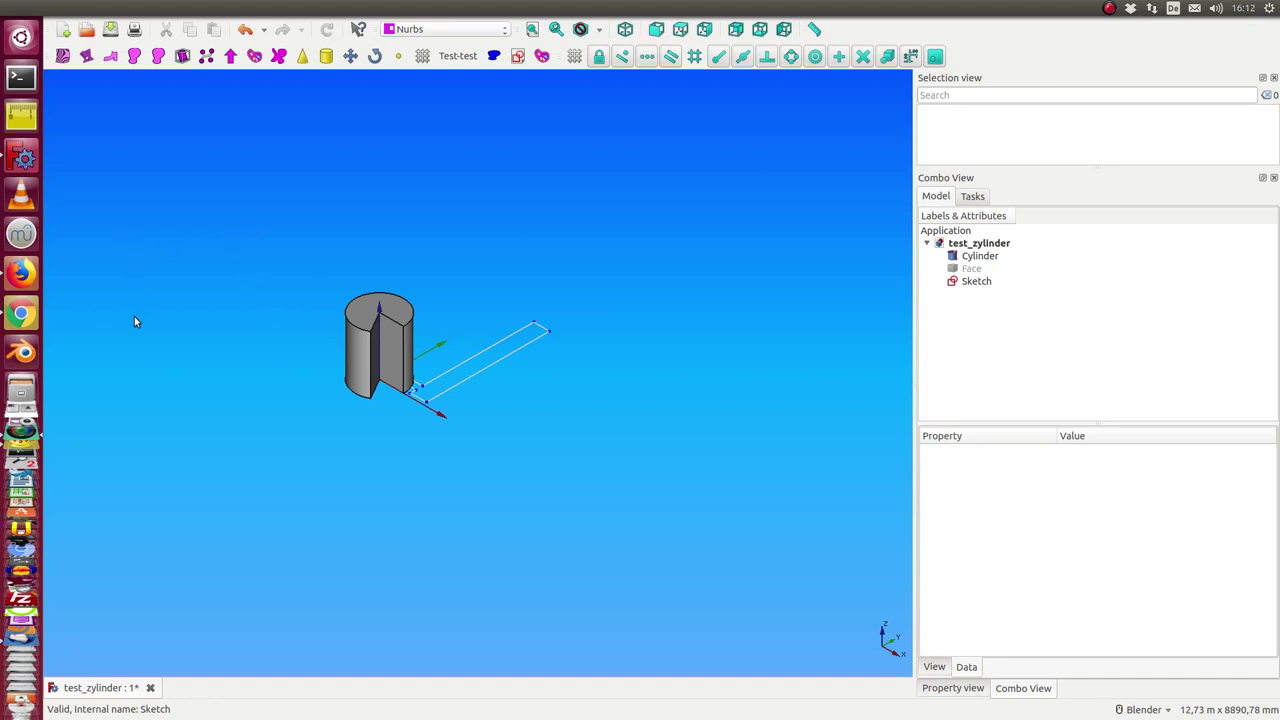
Select the Cylinder in the tree, then pick only its curved side face in the 3D view
mouse_move(135, 318)
middle_mouse_down()
mouse_move(283, 346)
mouse_move(354, 457)
mouse_move(240, 419)
mouse_move(320, 360)
middle_mouse_up()
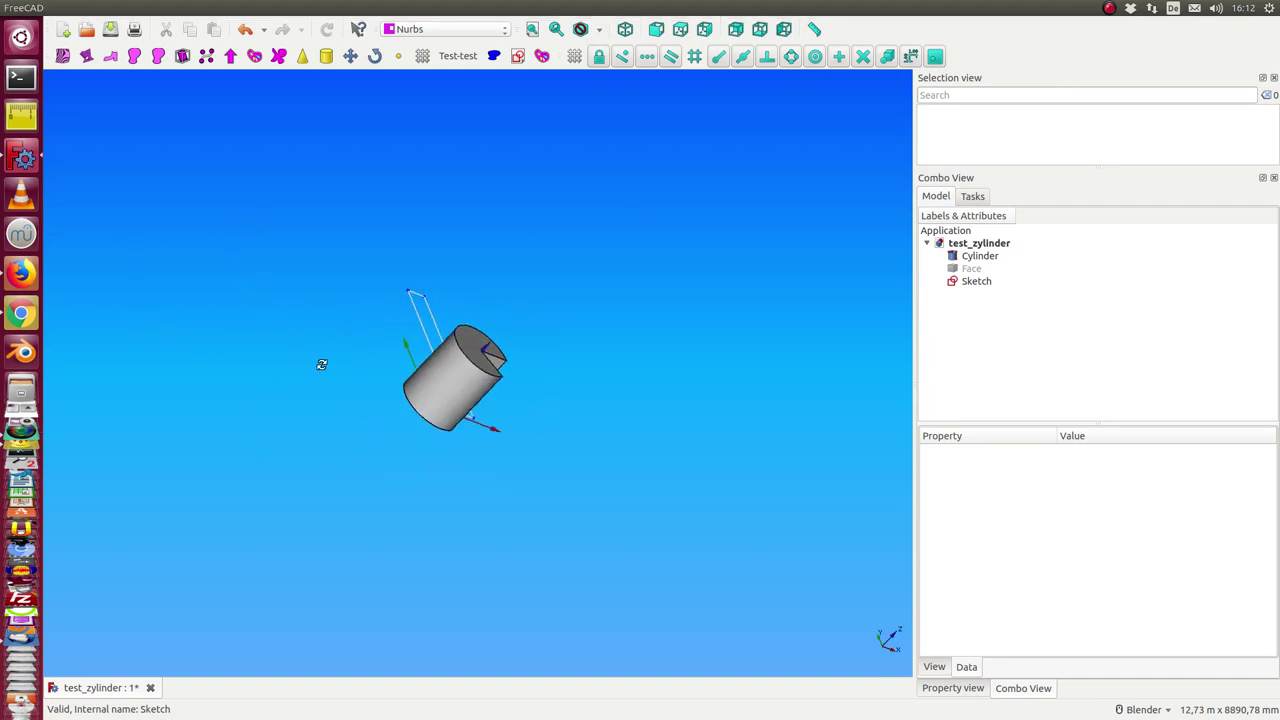
left_click(980, 258)
left_click(445, 380)
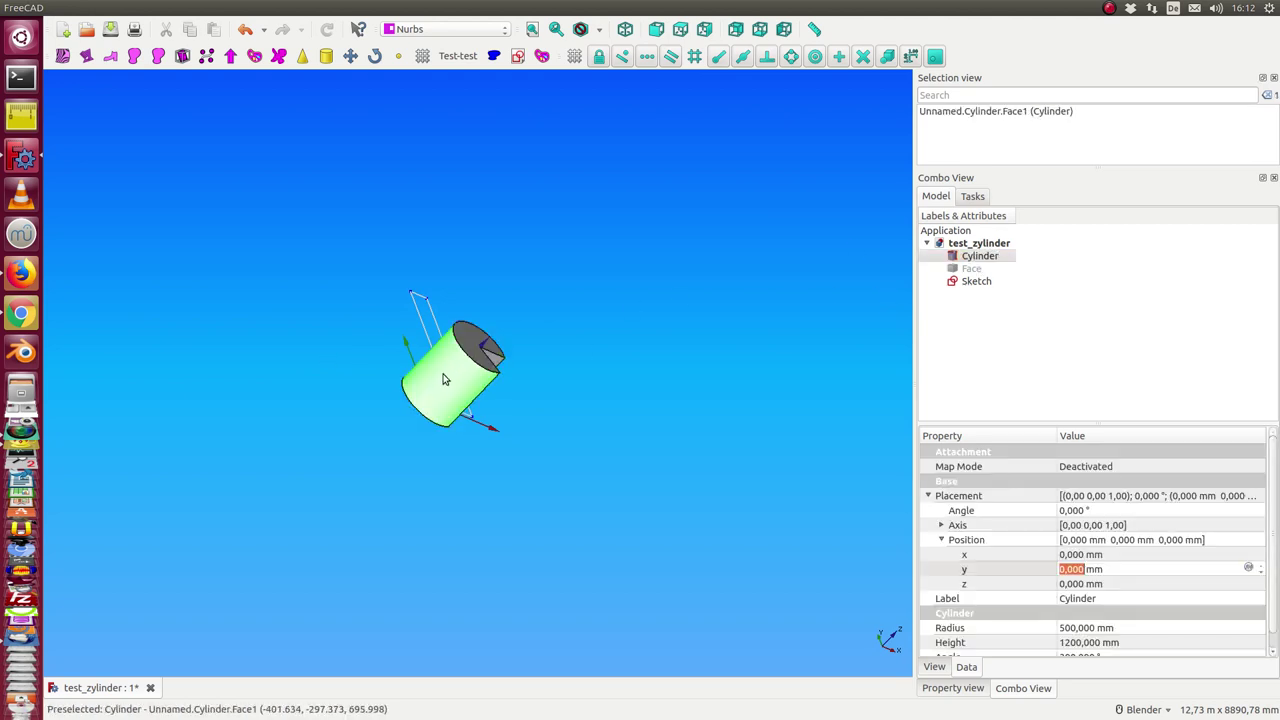
mouse_move(247, 9)
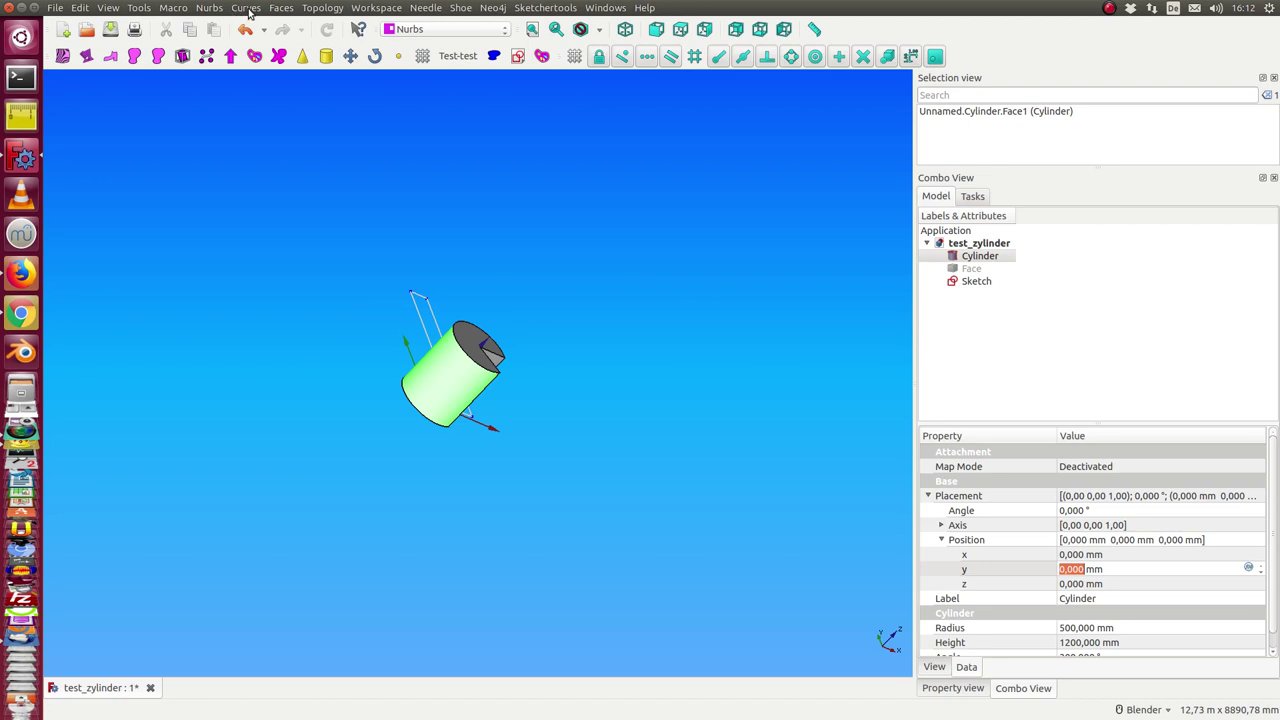
Generate a MAP object from the selected side face using Curves' 'create Map of a face'
left_click(247, 8)
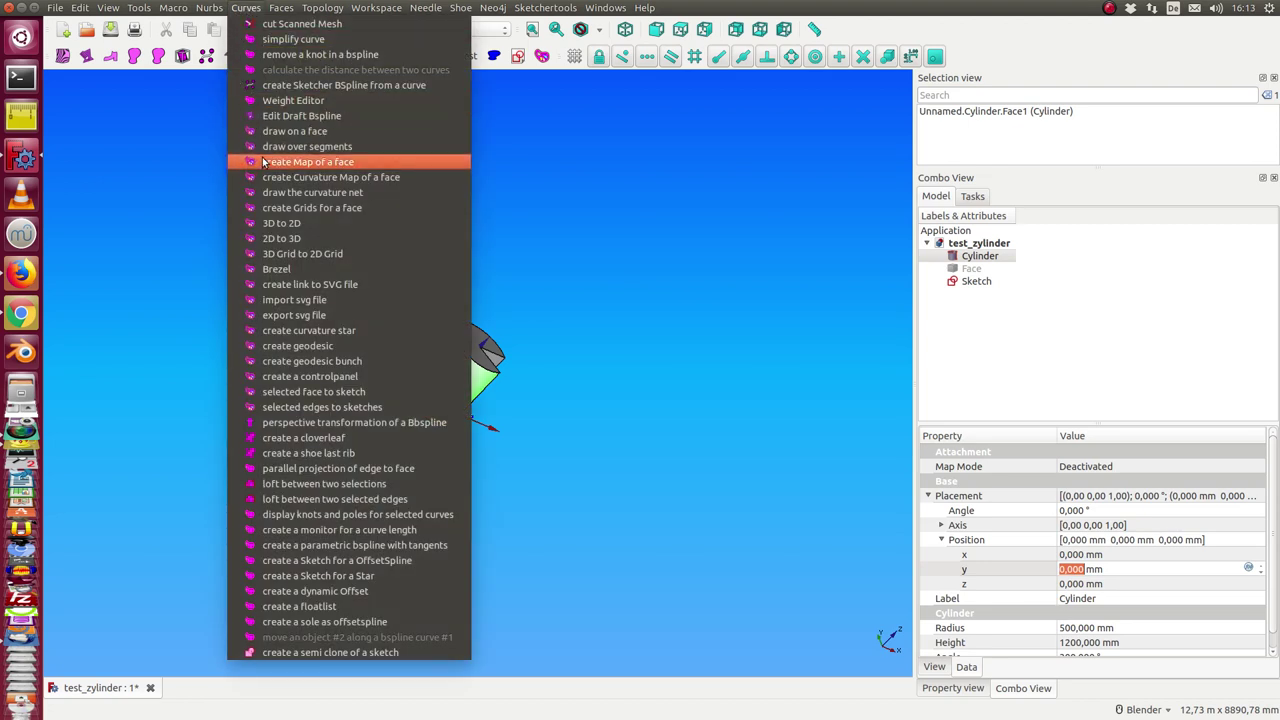
left_click(313, 163)
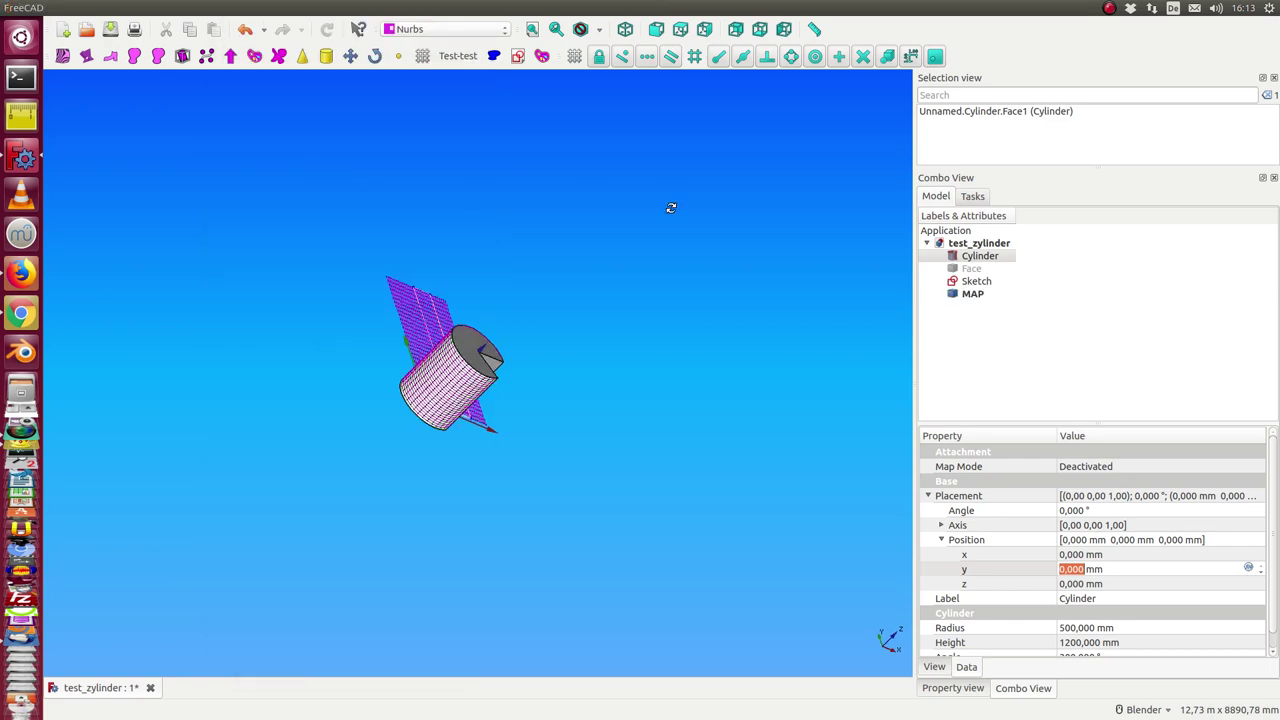
Switch to top view and select both the Sketch and MAP objects
mouse_move(671, 206)
middle_mouse_down()
mouse_move(497, 297)
mouse_move(586, 294)
mouse_move(566, 420)
mouse_move(591, 382)
mouse_move(580, 392)
middle_mouse_up()
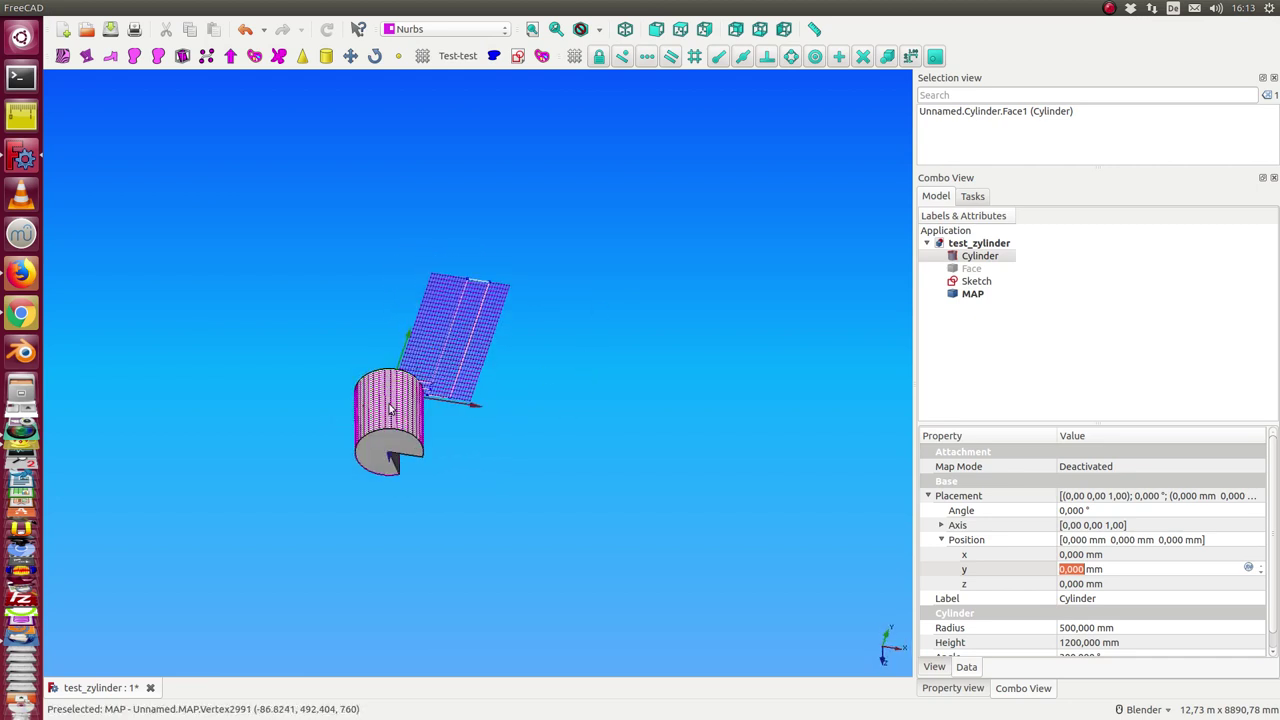
middle_click_drag(322, 508, 312, 500)
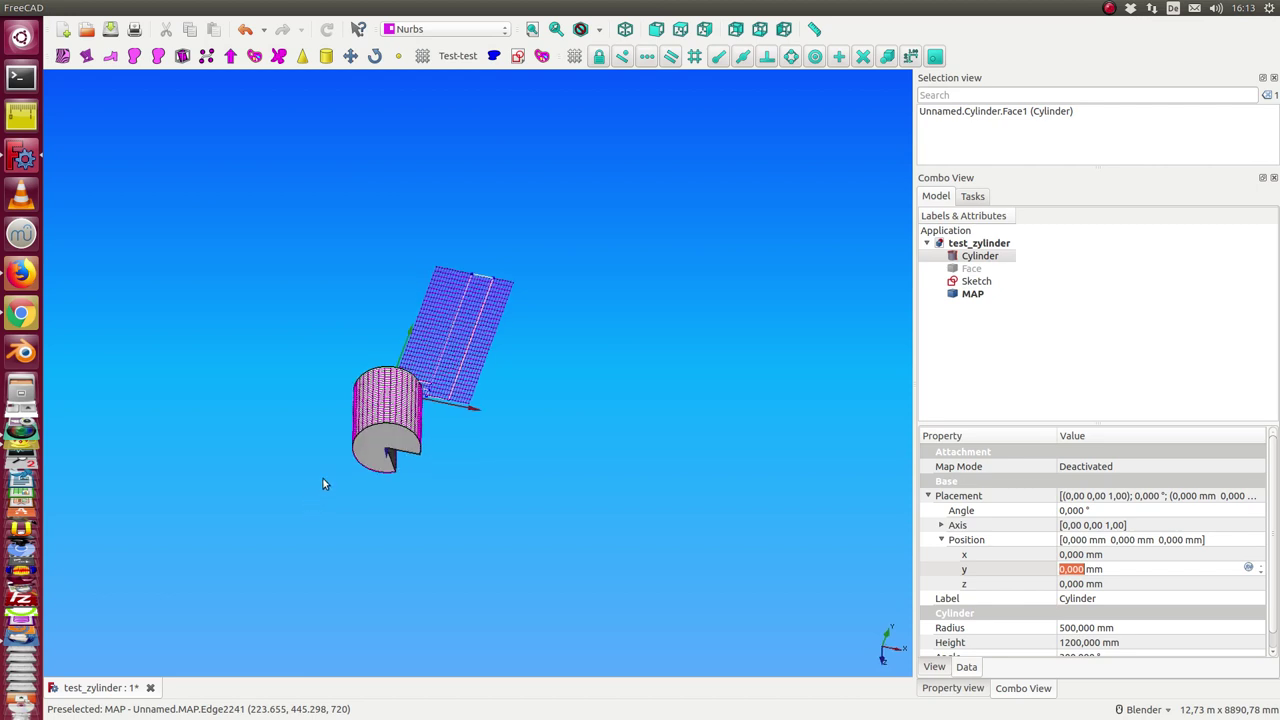
key("1")
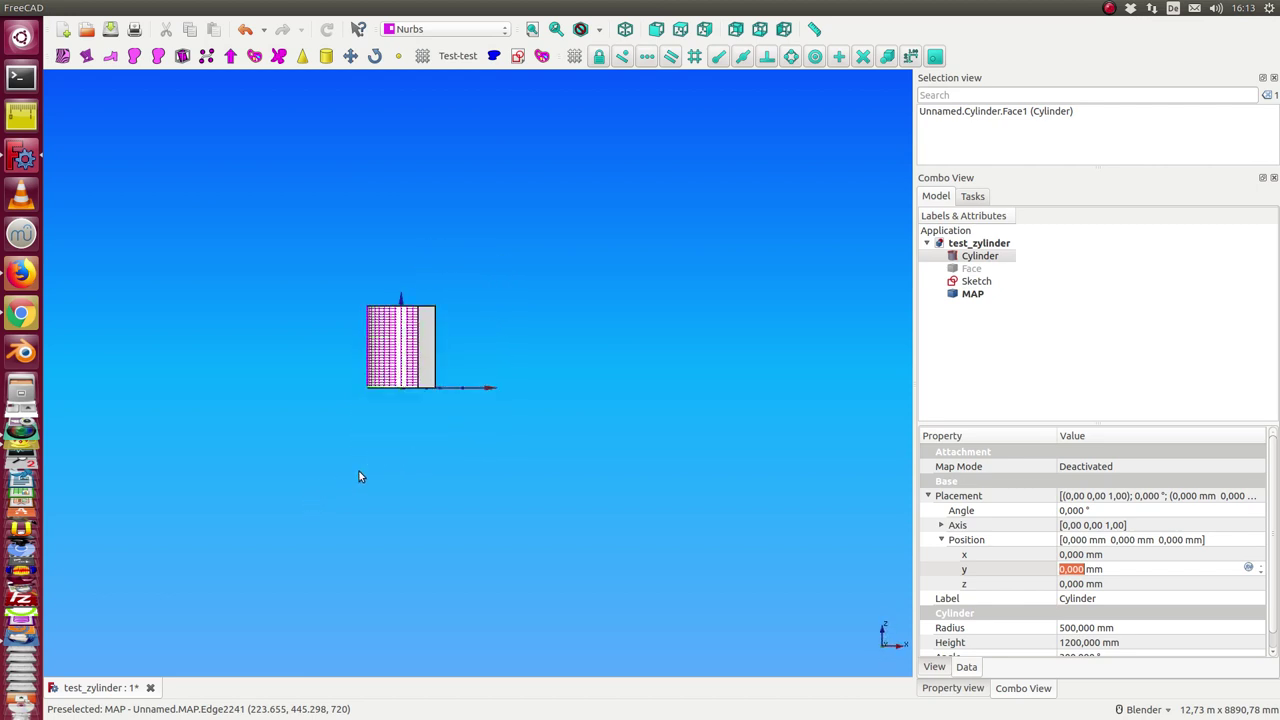
key("2")
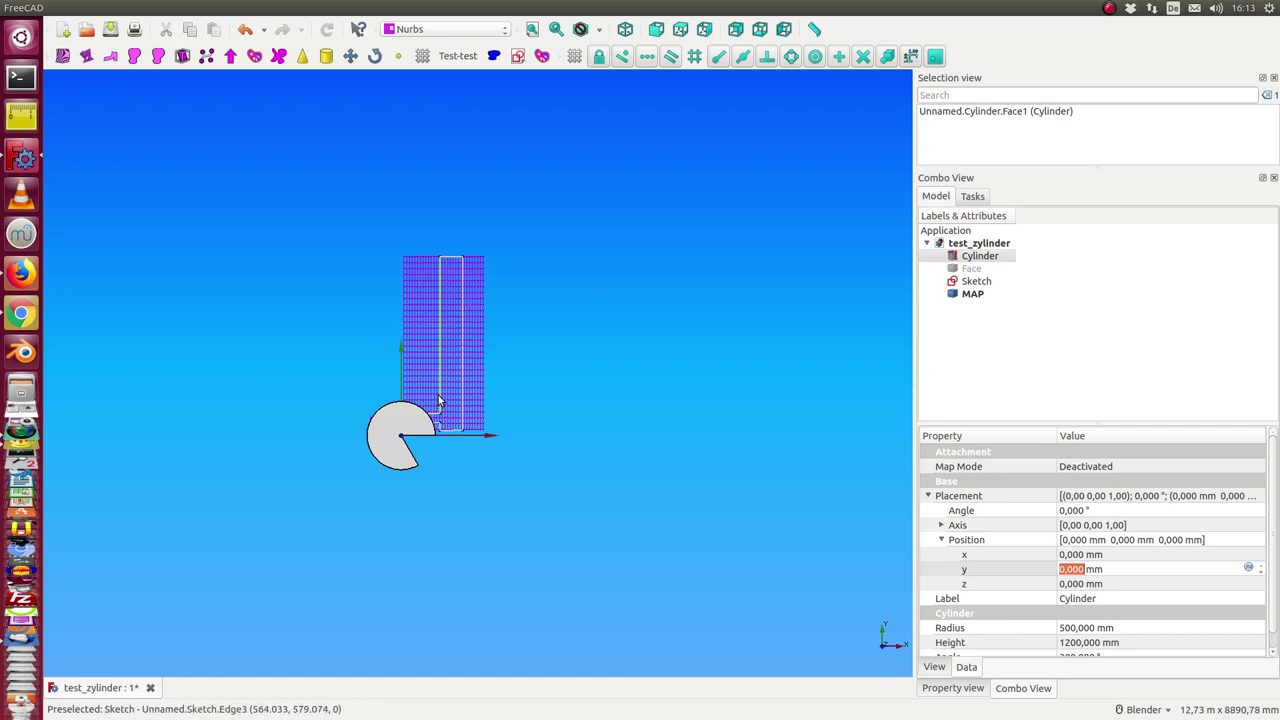
left_click(975, 281)
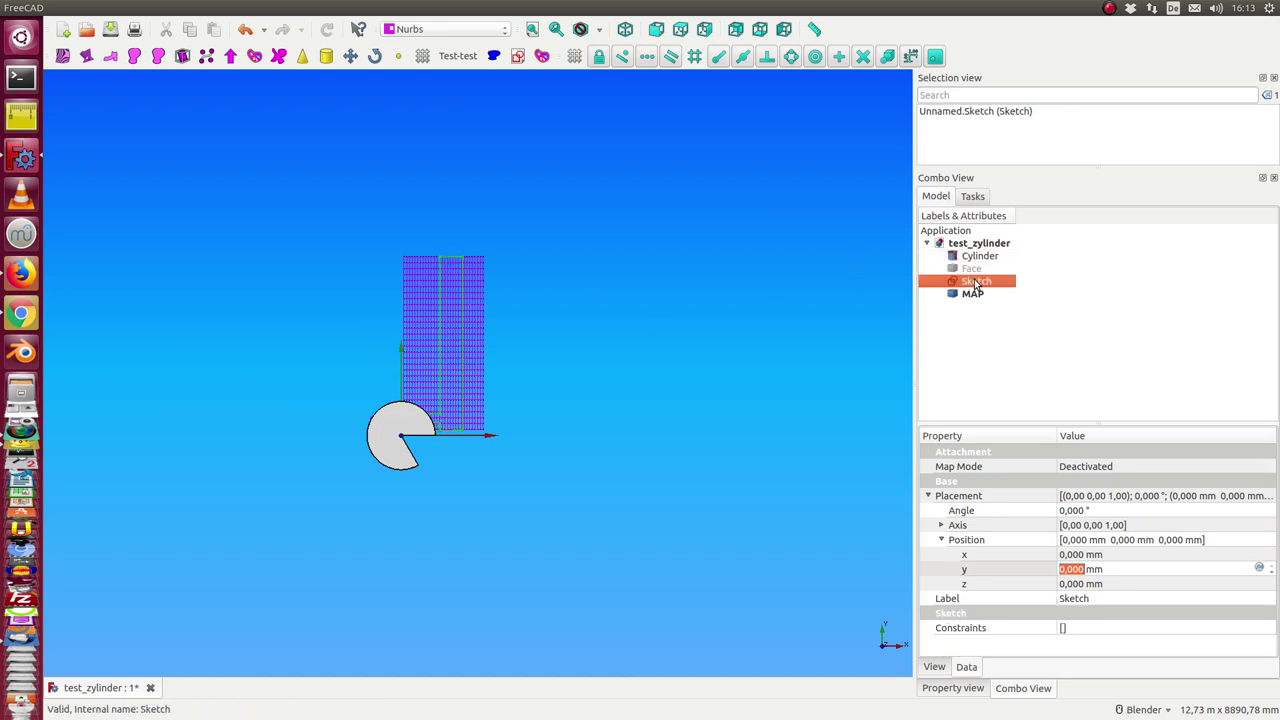
left_click(972, 294, "ctrl")
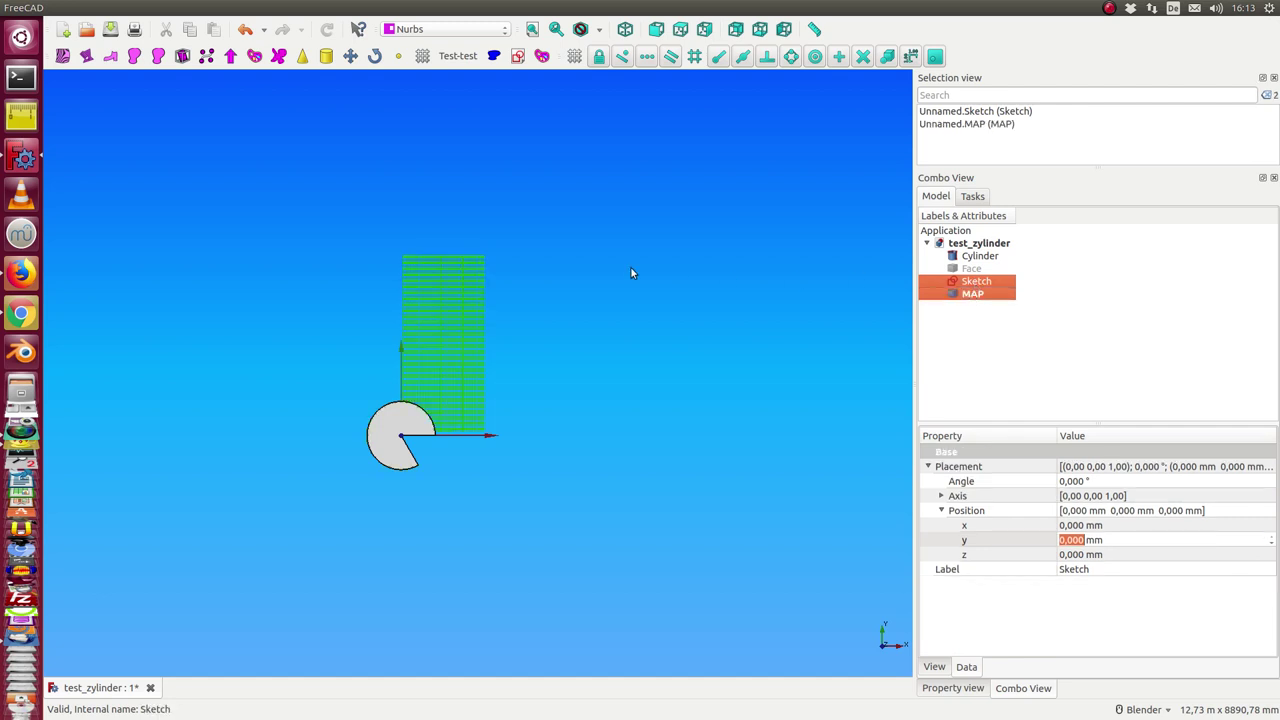
Draft Move the Sketch and MAP to the right of the cylinder
left_click(350, 56)
left_click(340, 370)
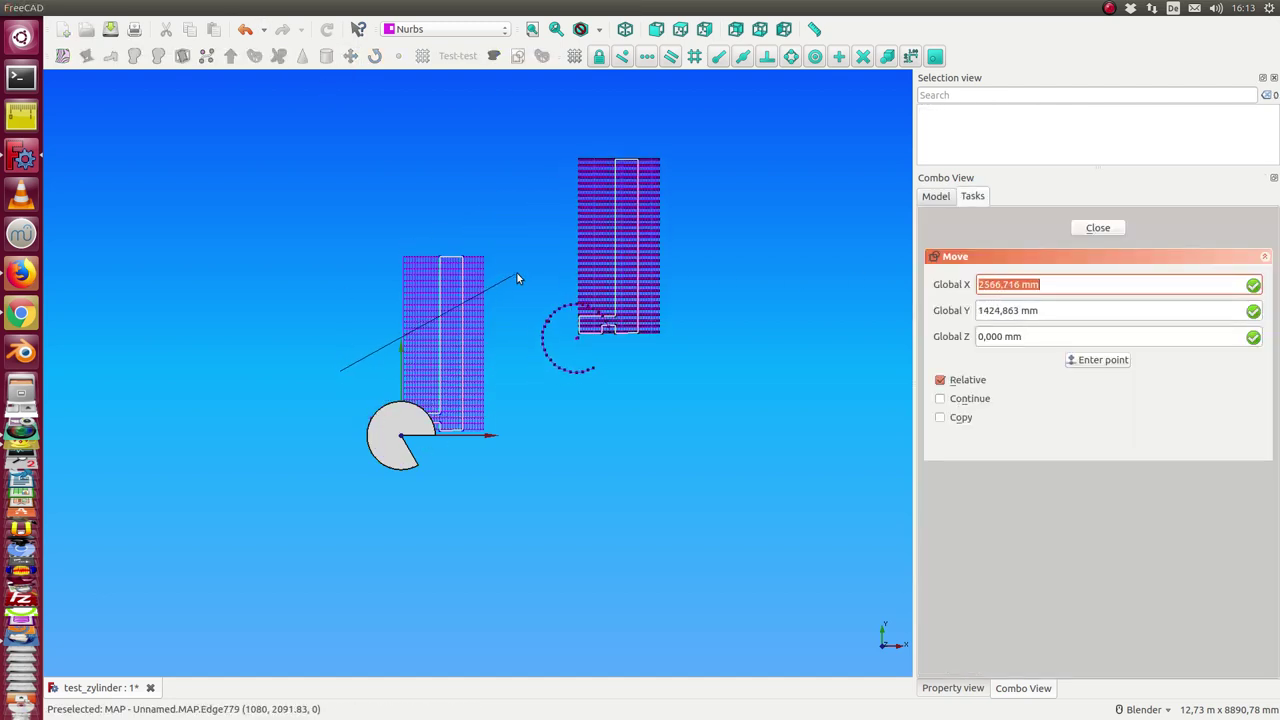
left_click(565, 289)
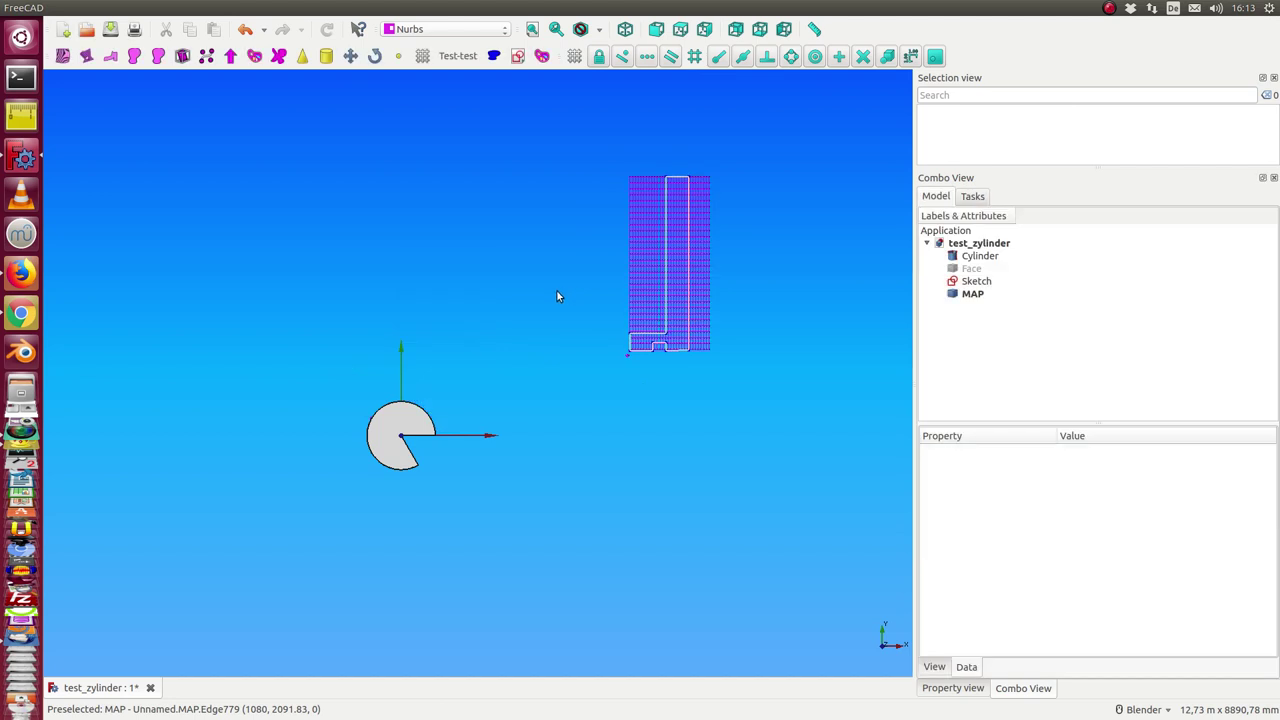
mouse_move(554, 567)
middle_mouse_down()
mouse_move(460, 463)
mouse_move(452, 284)
middle_mouse_up()
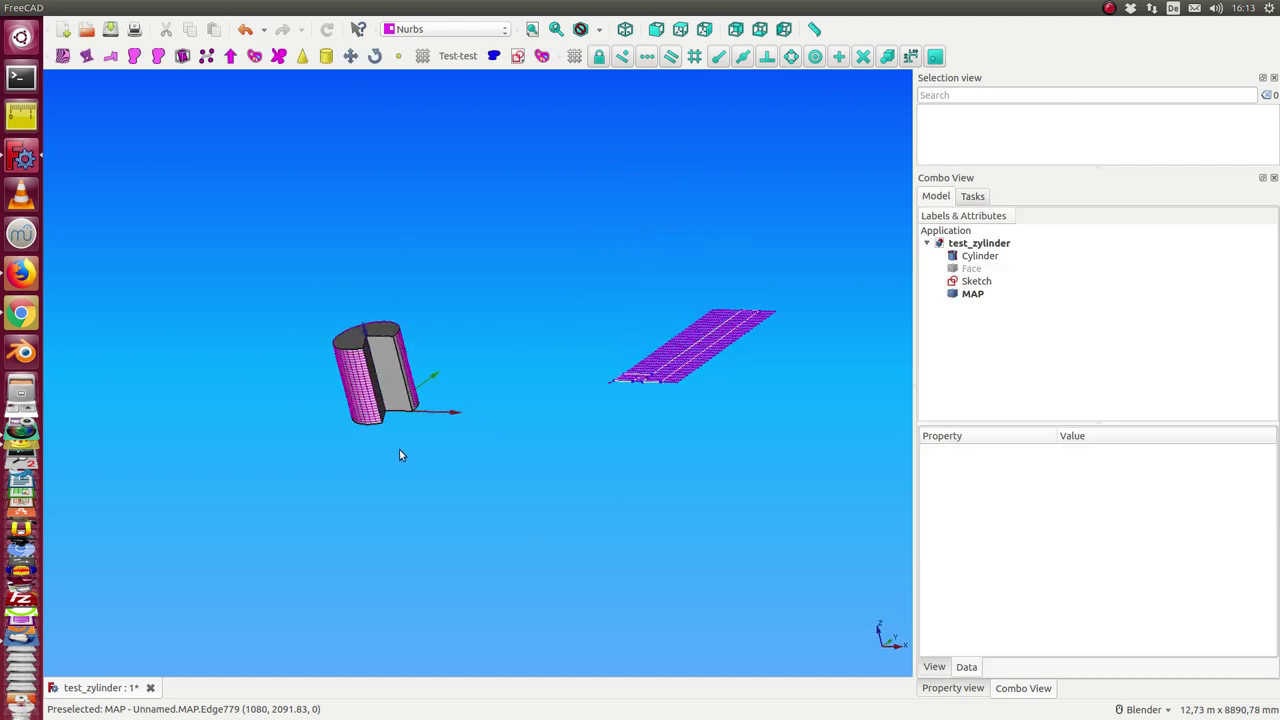
mouse_move(399, 455)
middle_mouse_down()
mouse_move(586, 406)
mouse_move(663, 509)
mouse_move(687, 456)
middle_mouse_up()
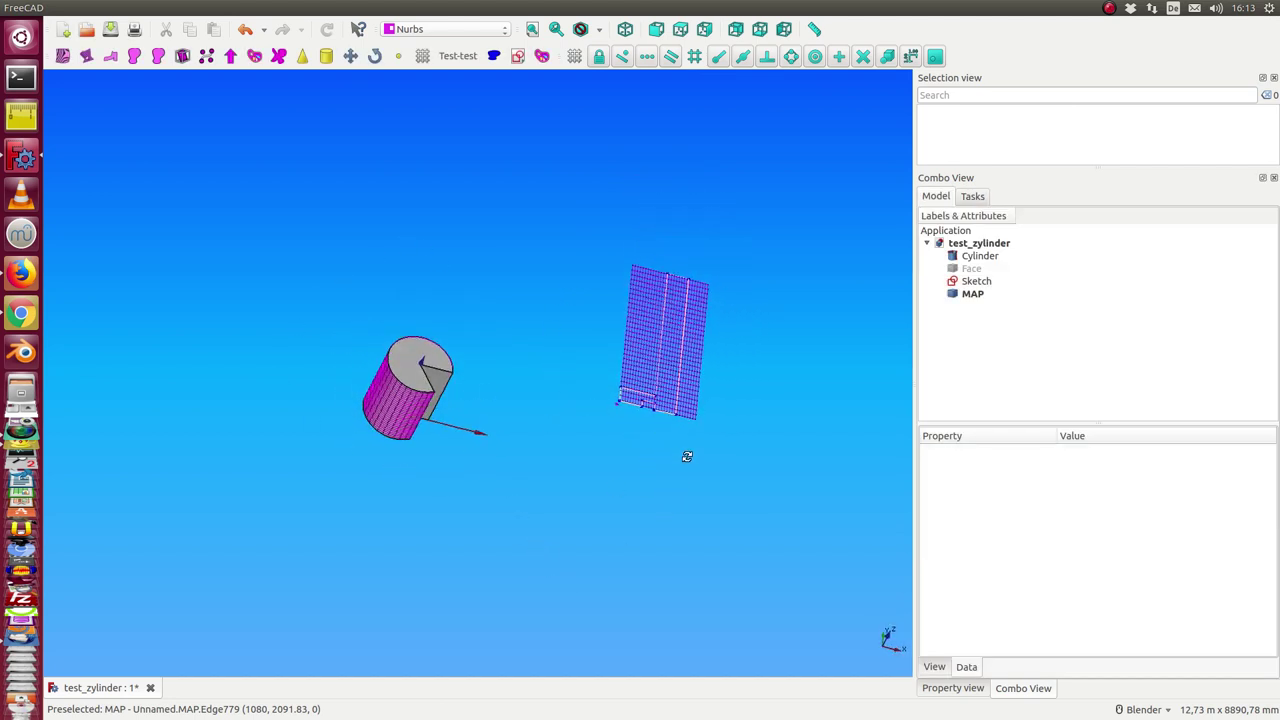
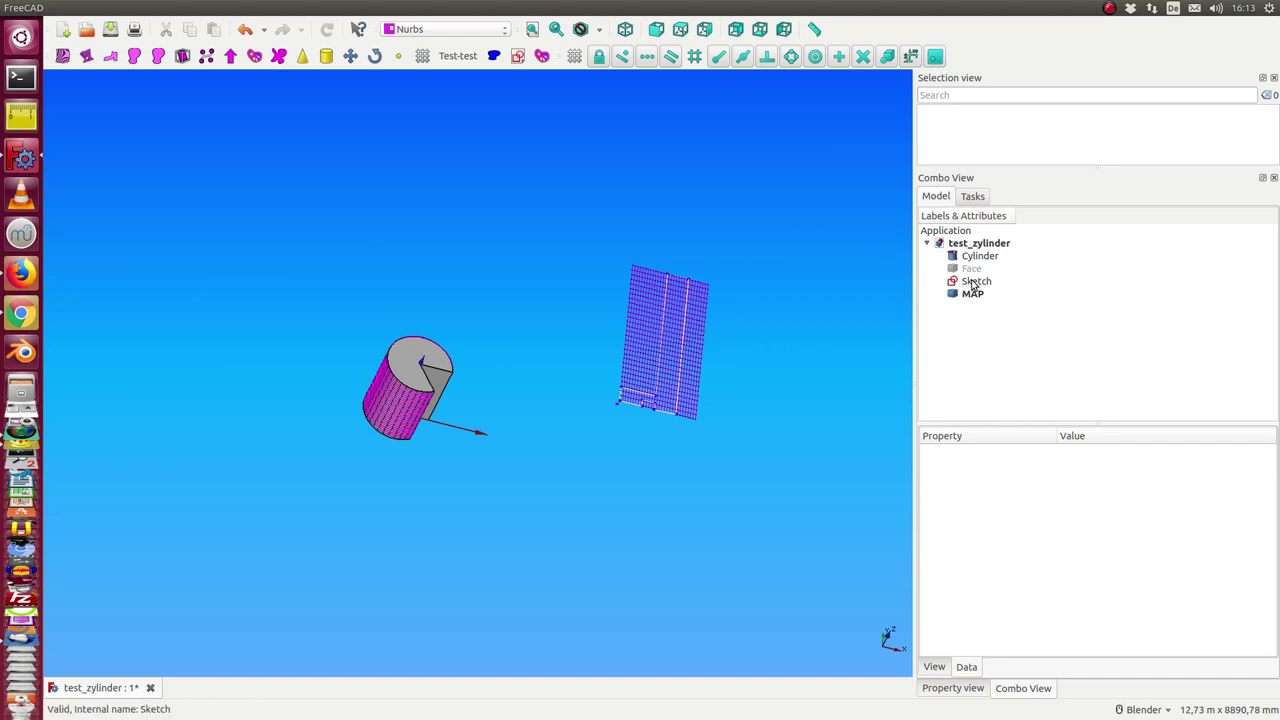
Map the Sketch onto the Cylinder through MAP with Curves > 2D to 3D, creating three map3D objects
left_click(973, 284)
left_click(971, 294, "ctrl")
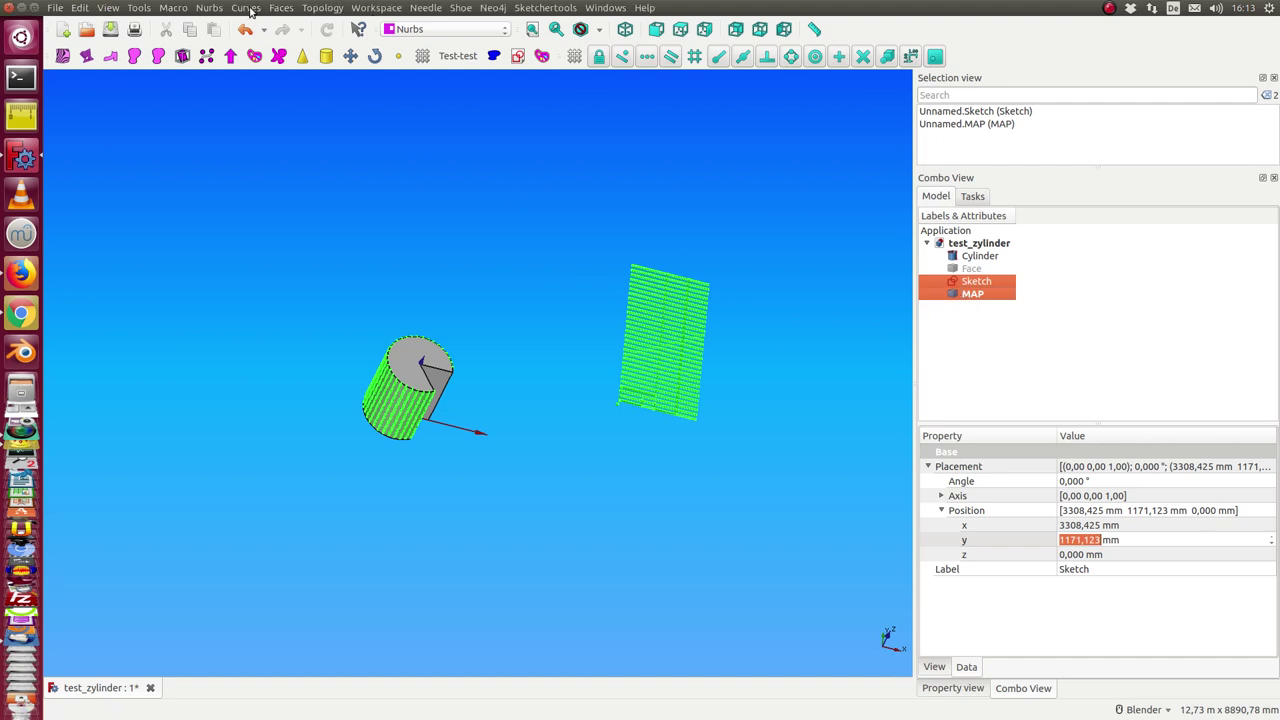
left_click(246, 8)
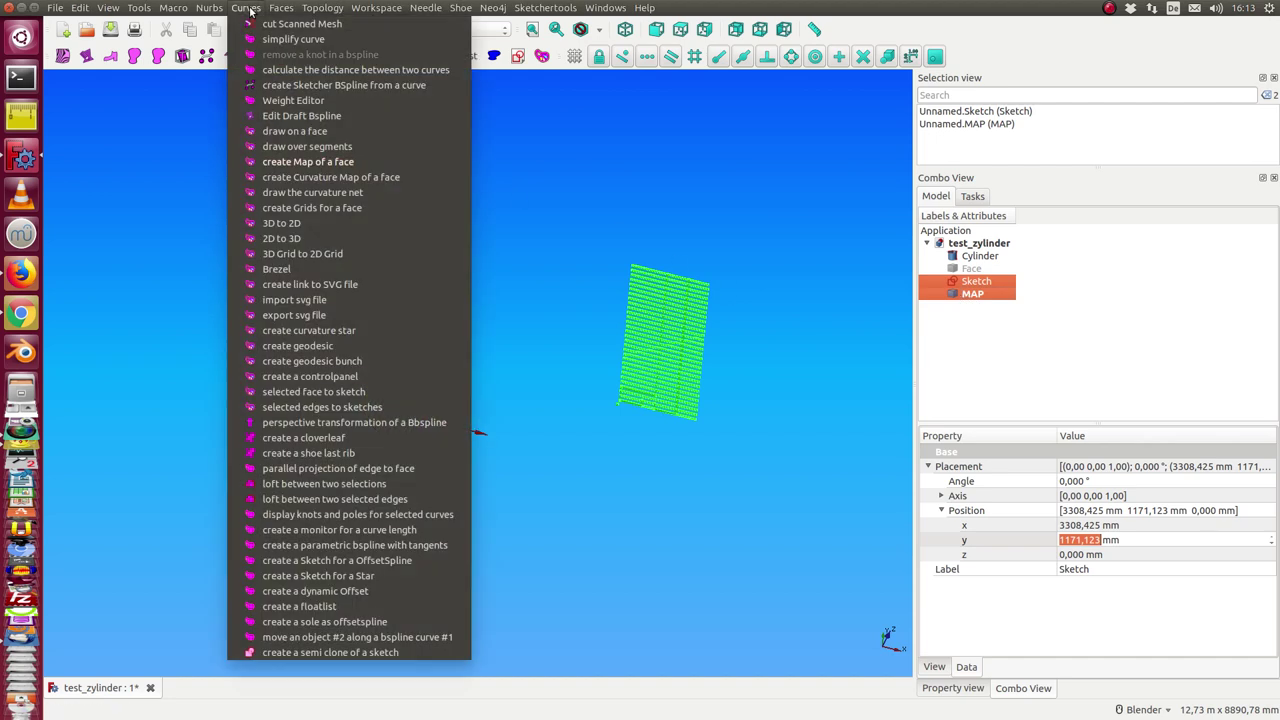
left_click(274, 240)
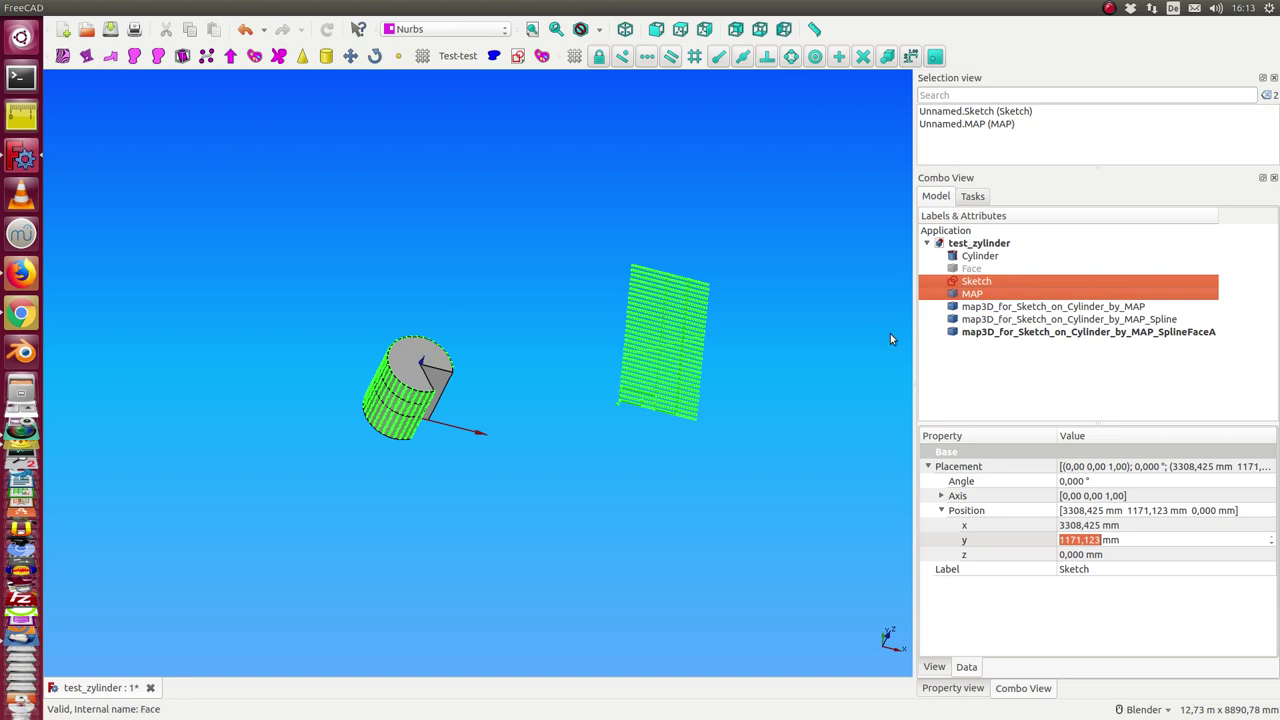
left_click(839, 356)
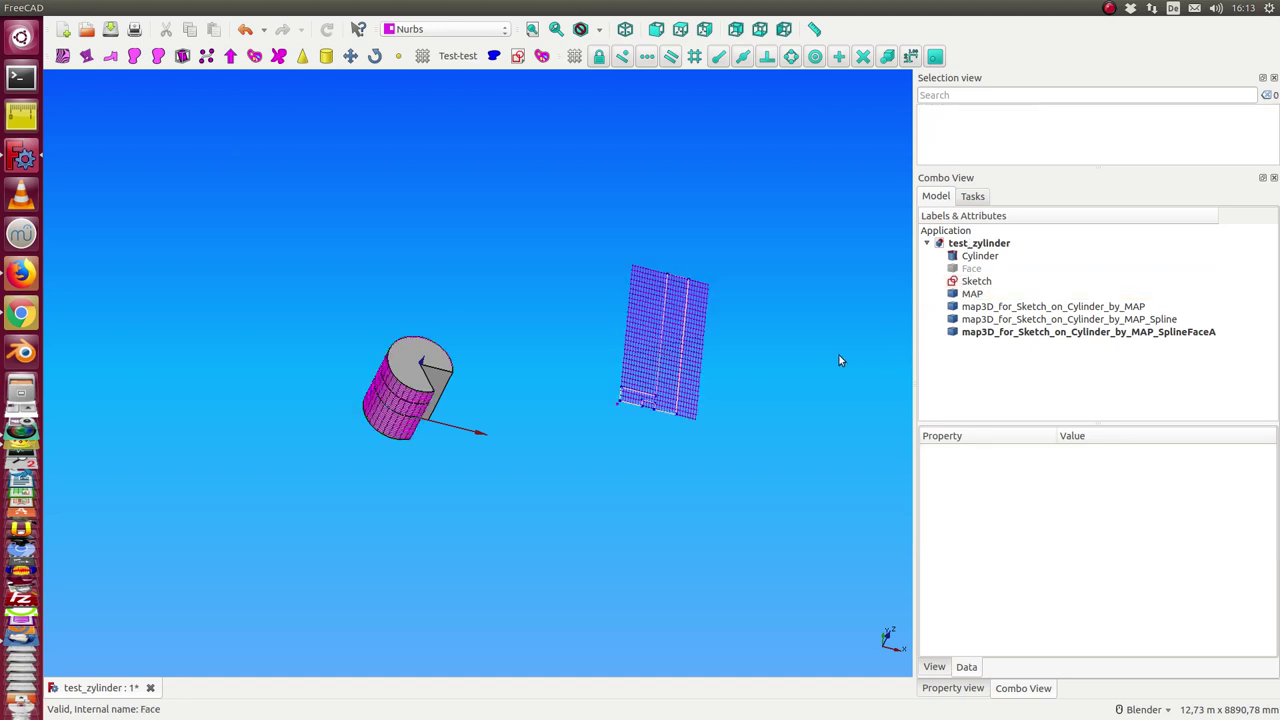
Orbit and zoom in on the wrapped notched band on the cylinder, then switch to top view
left_click(965, 256)
mouse_move(640, 490)
middle_mouse_down()
mouse_move(343, 319)
mouse_move(677, 342)
mouse_move(791, 380)
mouse_move(843, 420)
mouse_move(505, 352)
mouse_move(331, 374)
mouse_move(553, 330)
middle_mouse_up()
scroll(343, 319, "up", 5)
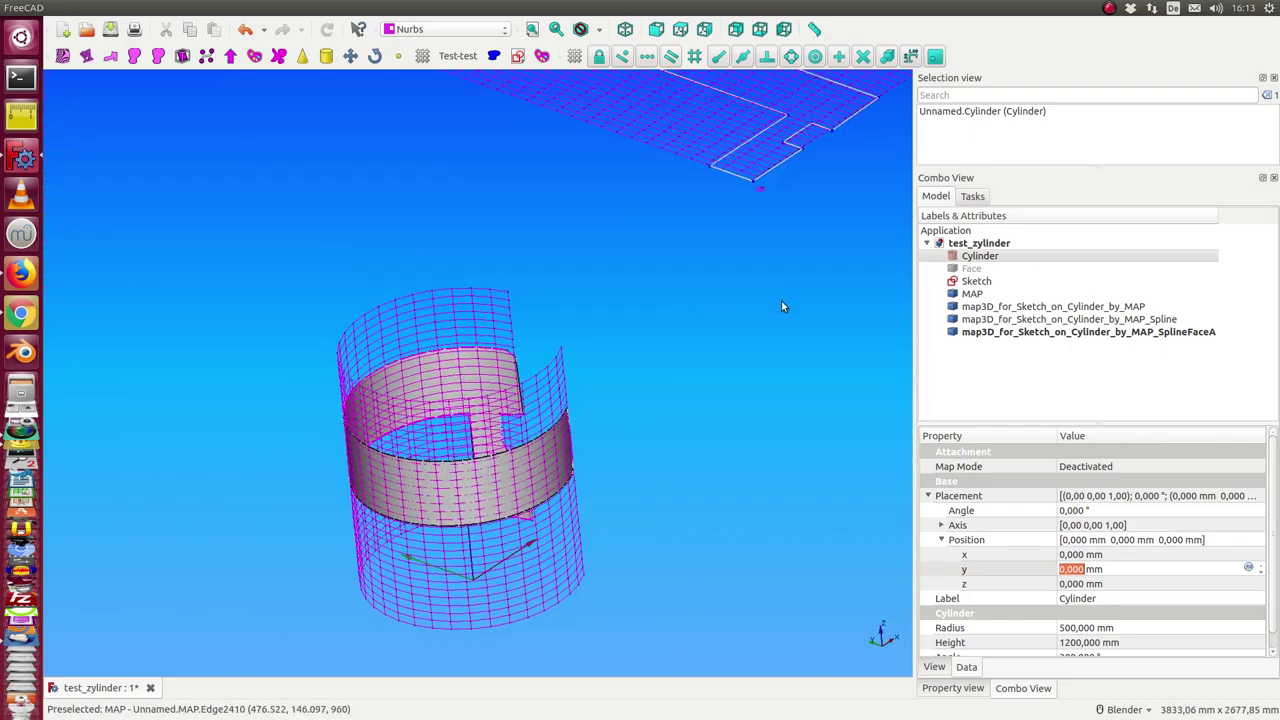
key("2")
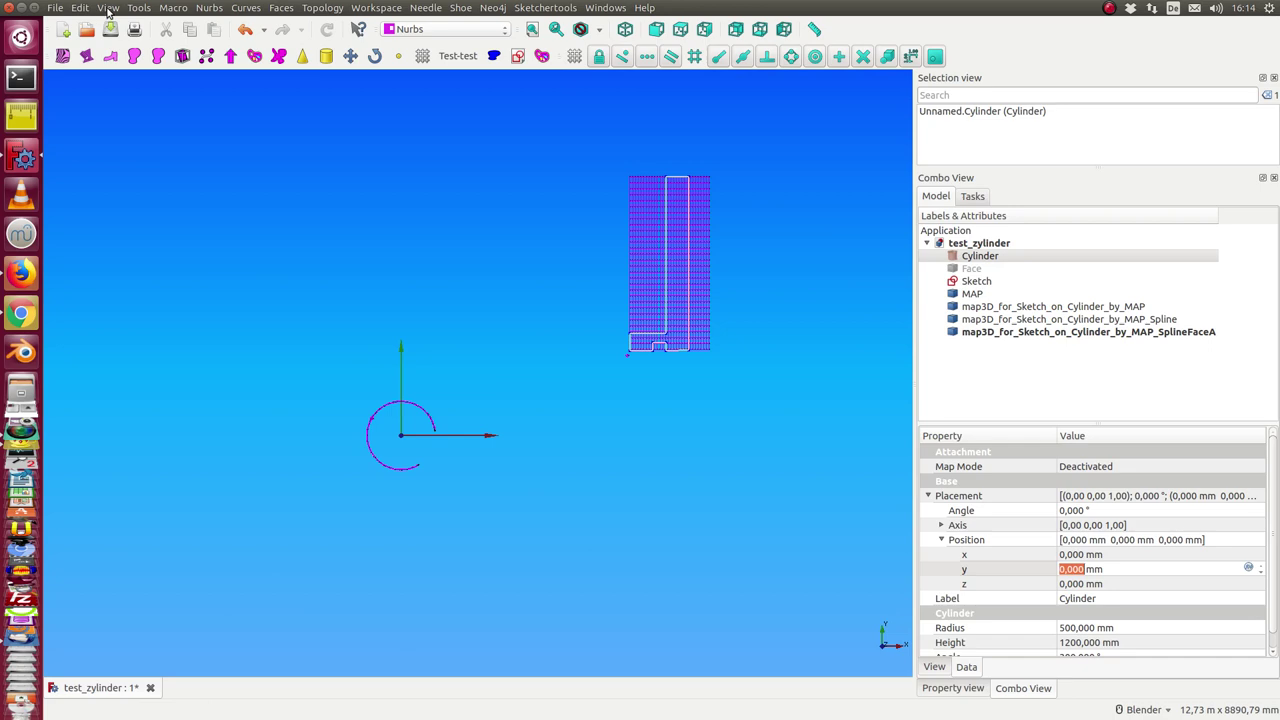
Create a second 3D view of test_zylinder and tile both views side by side
left_click(108, 8)
left_click(132, 24)
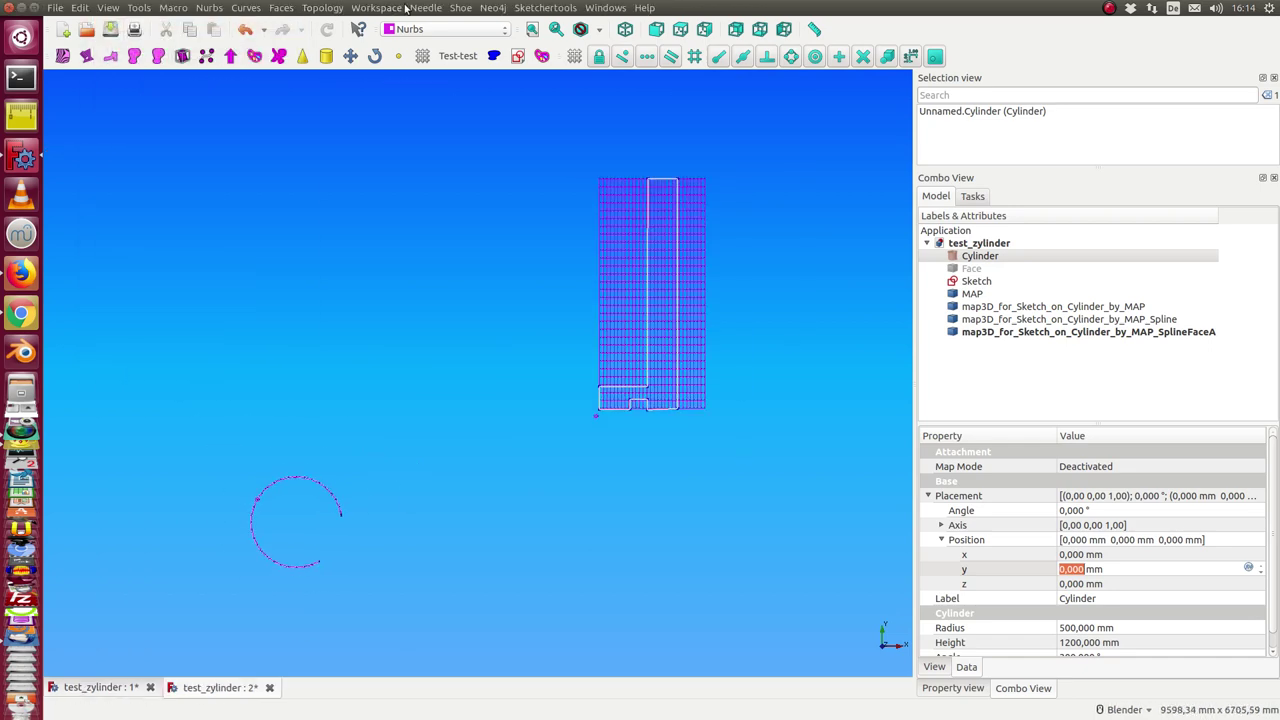
left_click(605, 8)
left_click(626, 60)
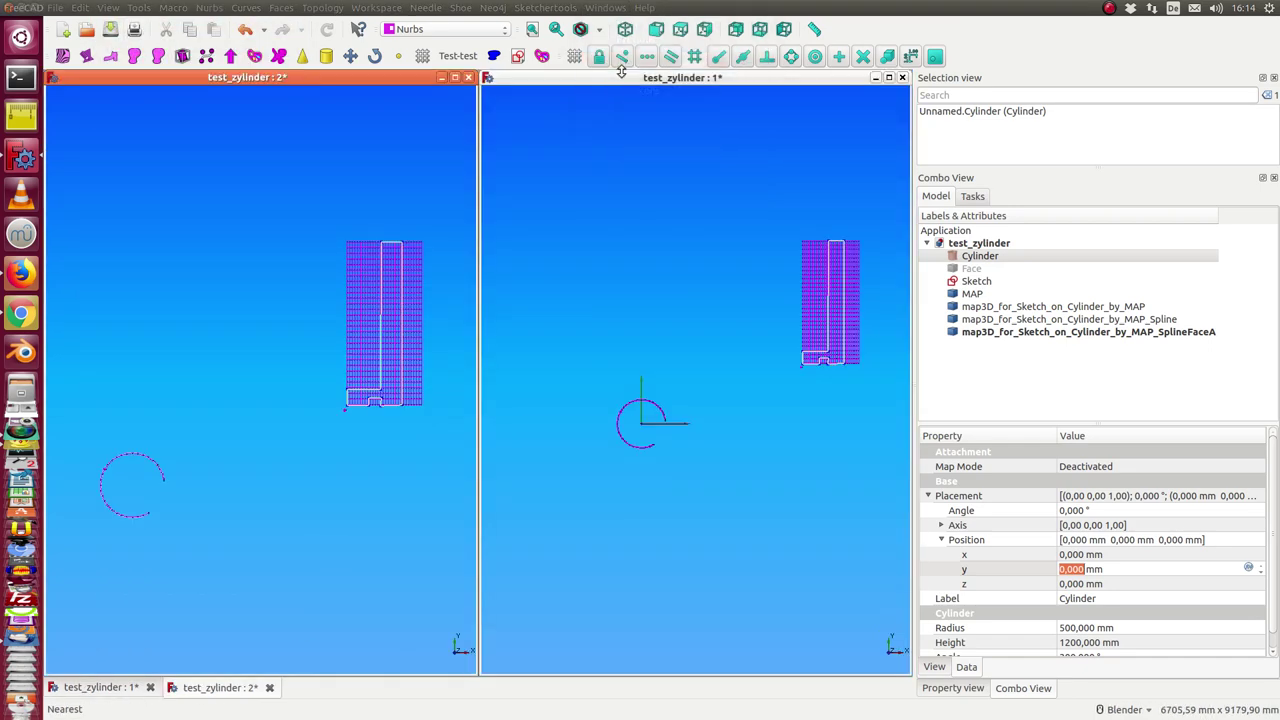
Aim the left view at the tilted cylinder and the right view at the flat sketch grid
mouse_move(363, 497)
middle_mouse_down()
mouse_move(266, 440)
mouse_move(311, 417)
mouse_move(293, 453)
mouse_move(315, 344)
middle_mouse_up()
scroll(250, 400, "up", 5)
scroll(250, 400, "down", 2)
scroll(249, 405, "down", 2)
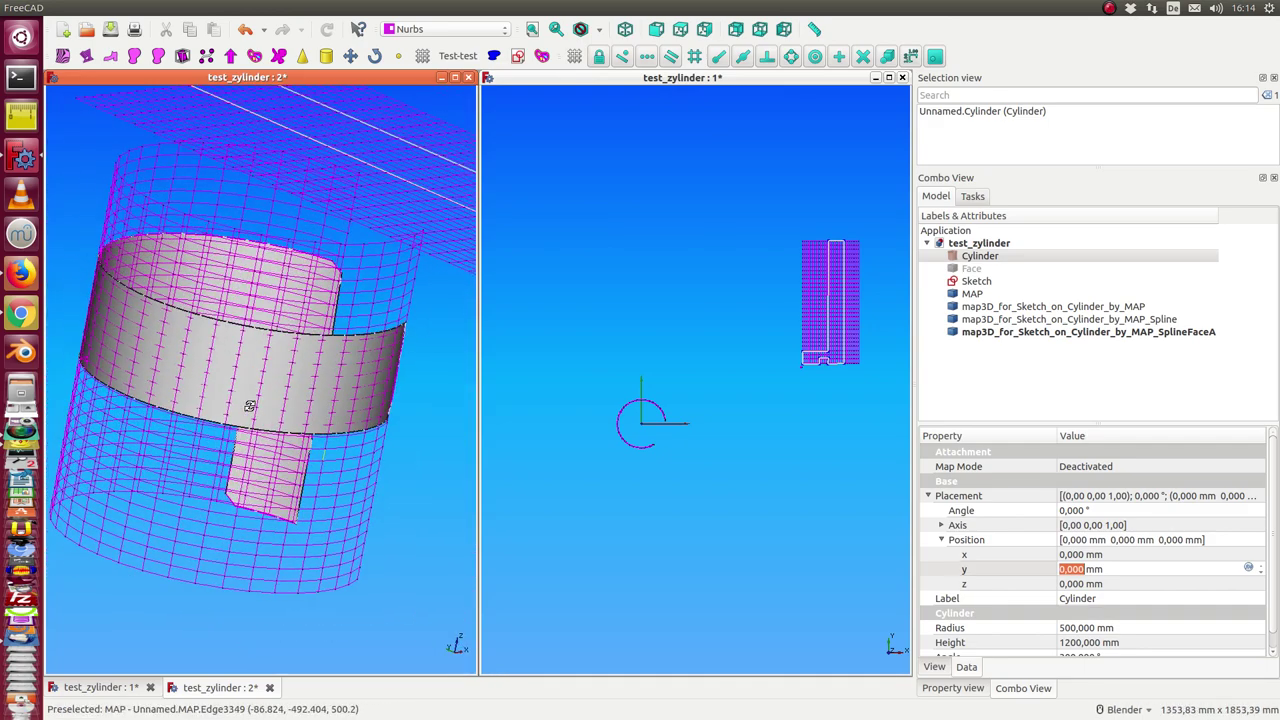
middle_click_drag(271, 414, 290, 417)
middle_click_drag(754, 374, 535, 415, "shift")
scroll(657, 428, "up", 2)
scroll(657, 391, "up", 3)
scroll(535, 415, "down", 2)
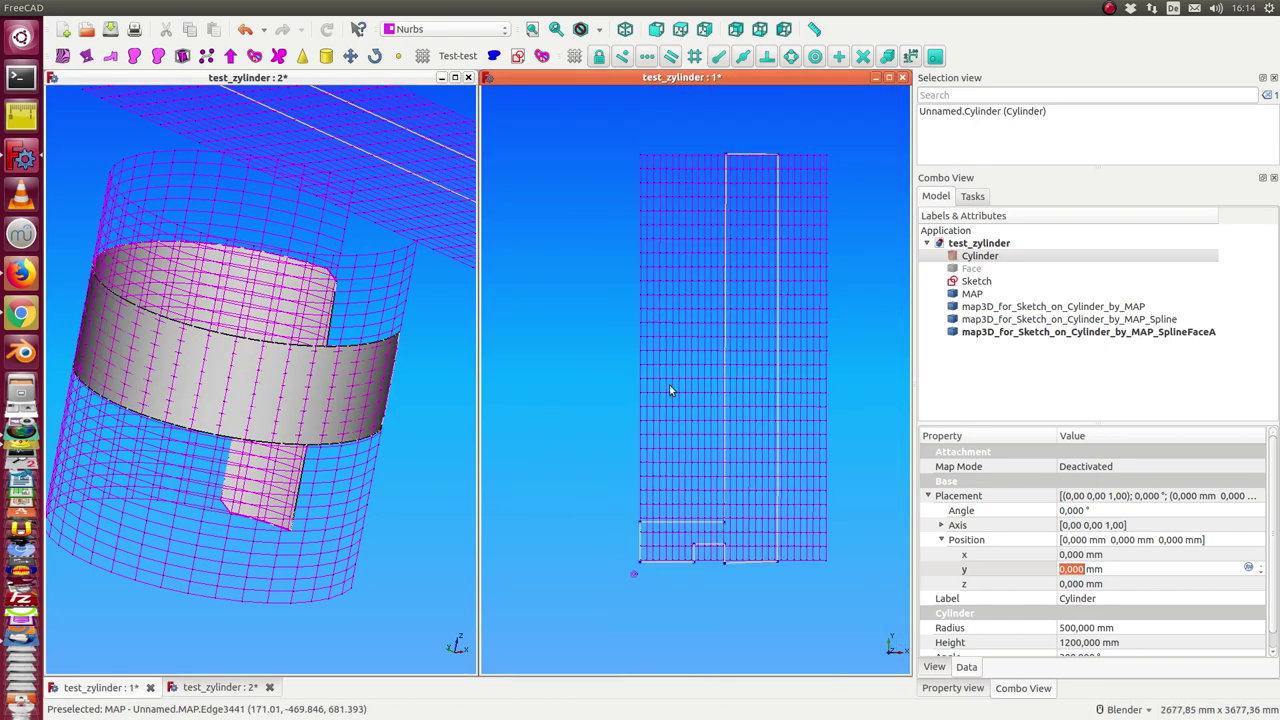
left_click(966, 284)
In the Sketch, move the strip's right edge left and raise the lower edge, then close
double_click(966, 284)
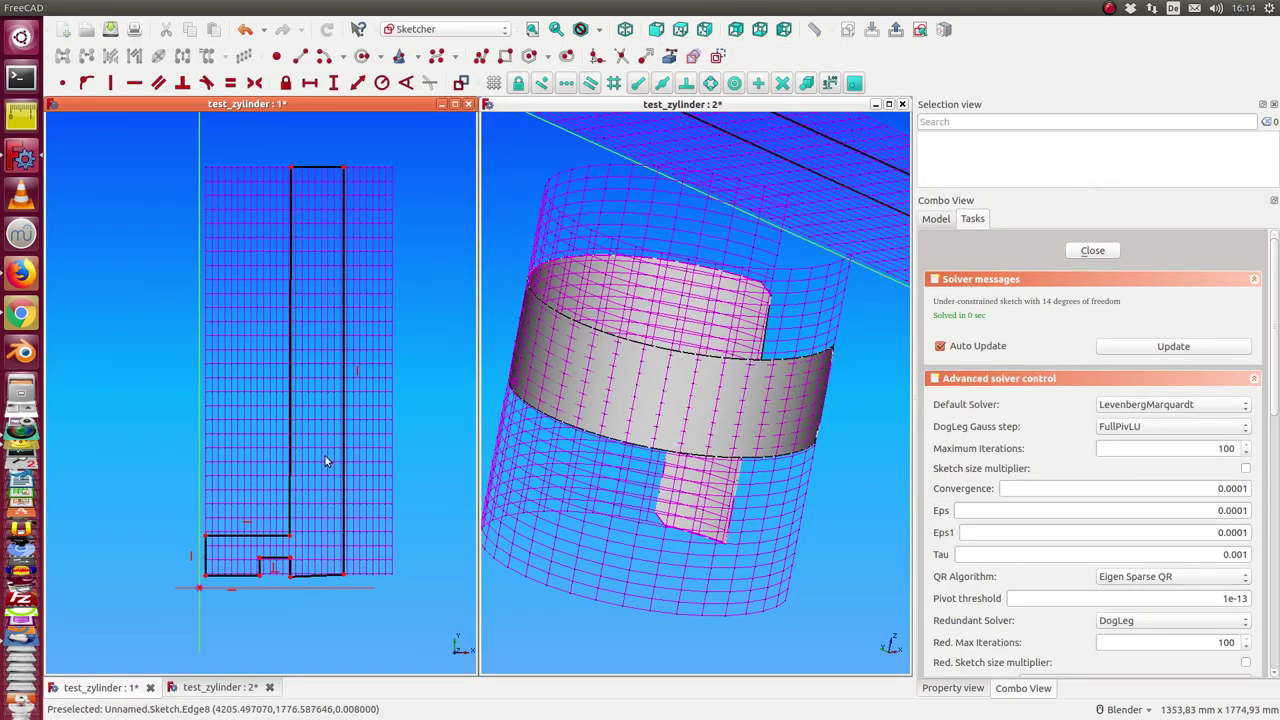
left_click_drag(340, 462, 300, 466)
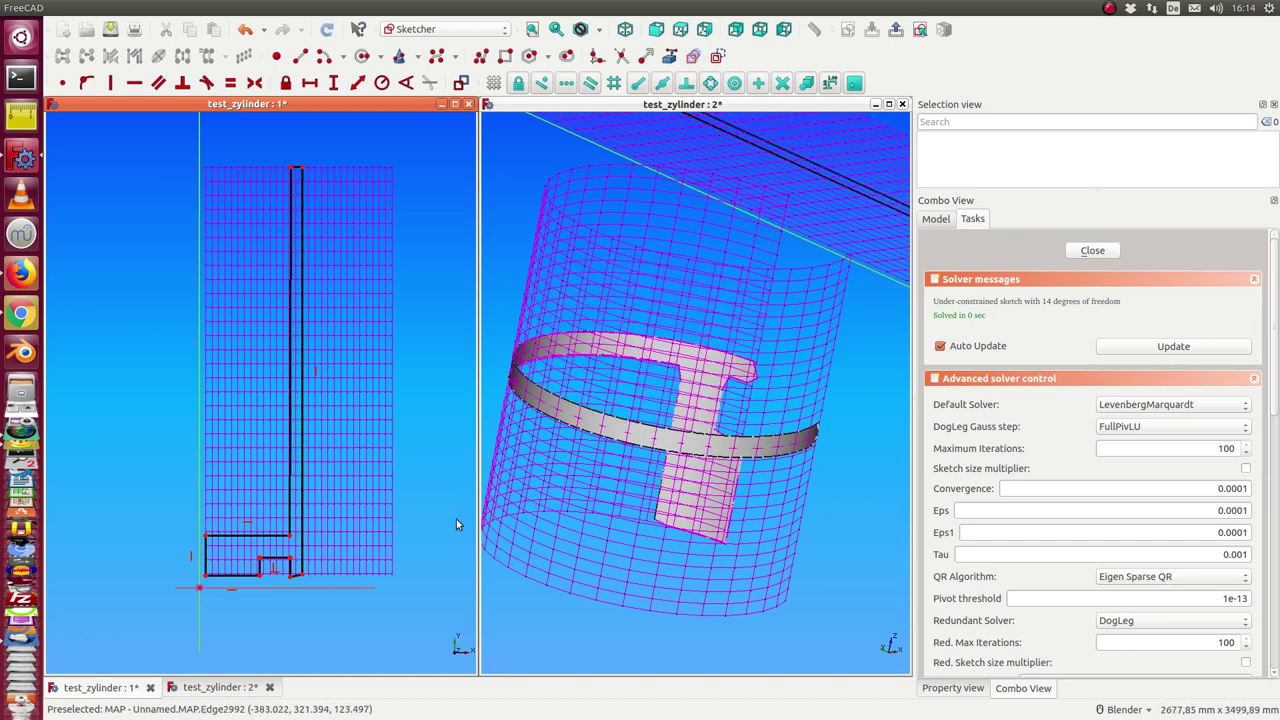
left_click_drag(263, 540, 256, 507)
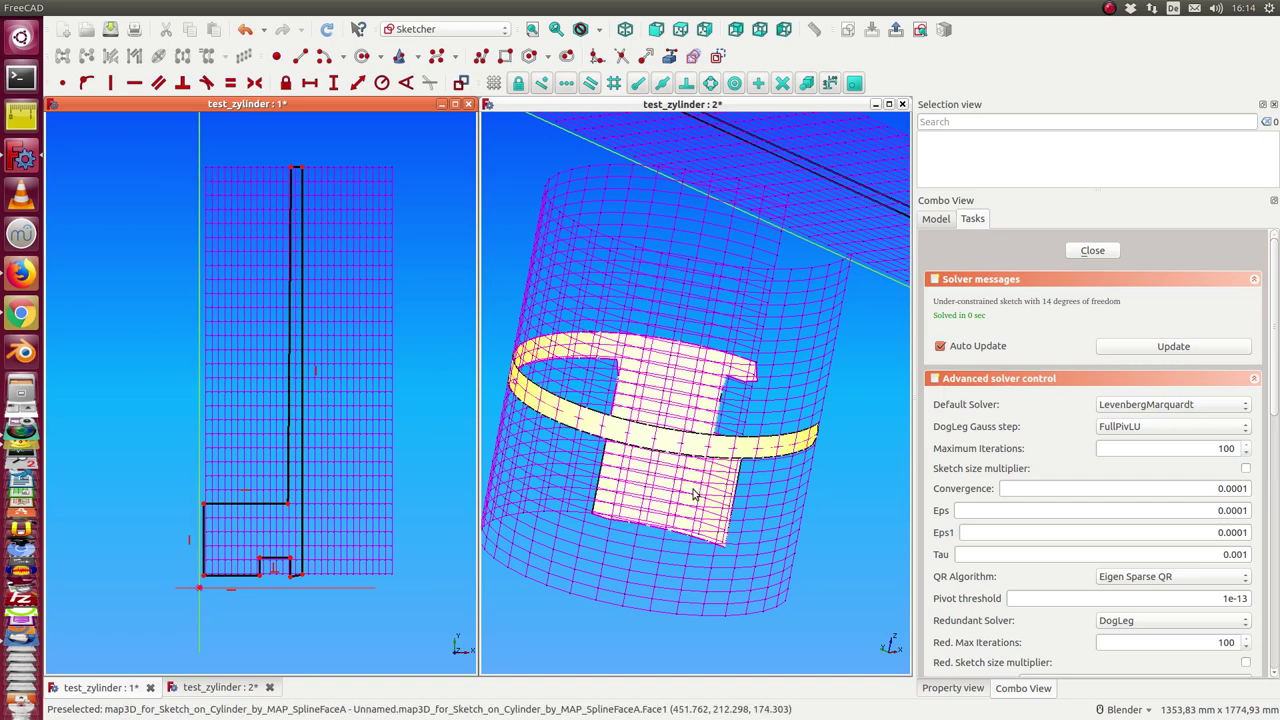
left_click(1091, 251)
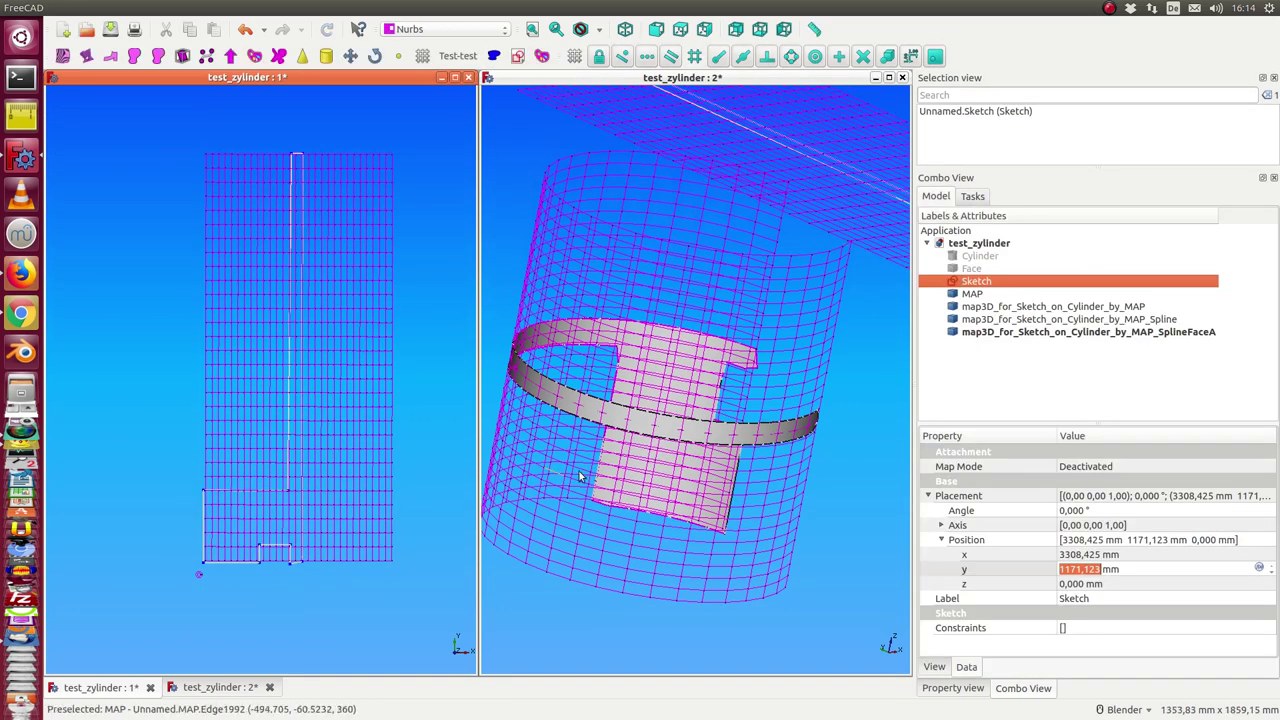
Hide the mapped spline objects and the MAP grid, keeping the Cylinder visible
left_click(1008, 319)
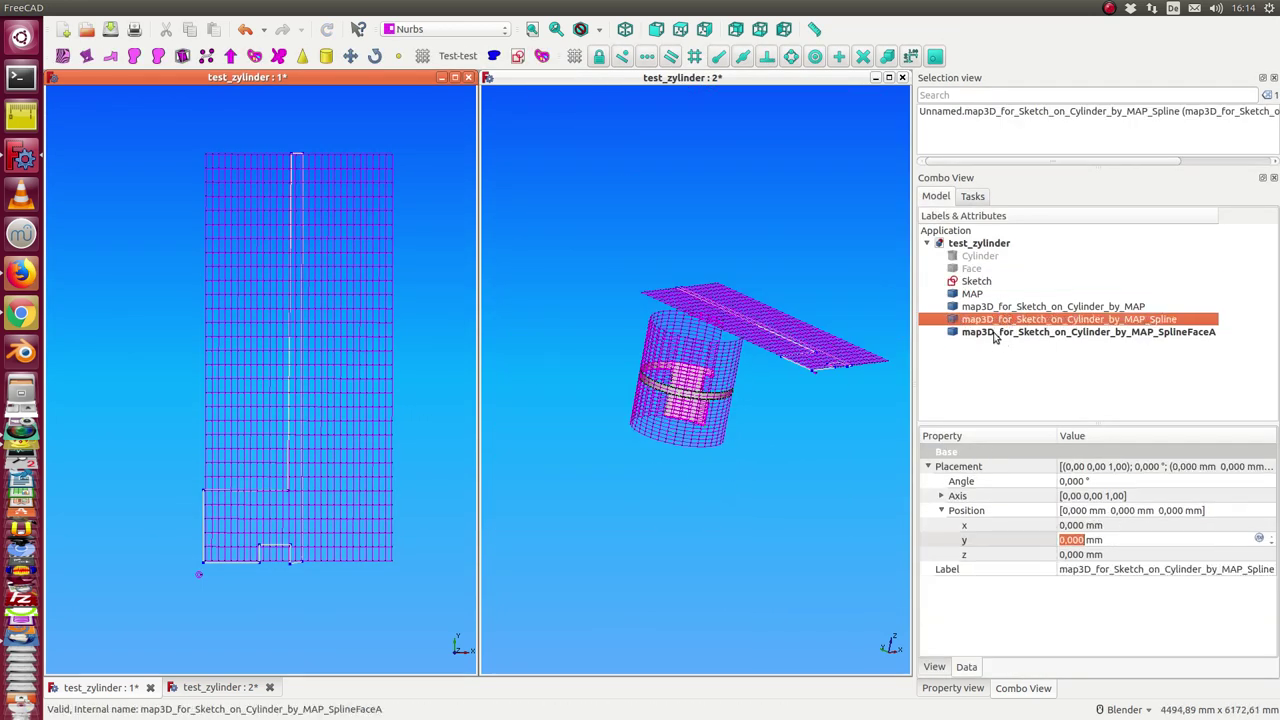
left_click(994, 332)
left_click(985, 307)
key("space")
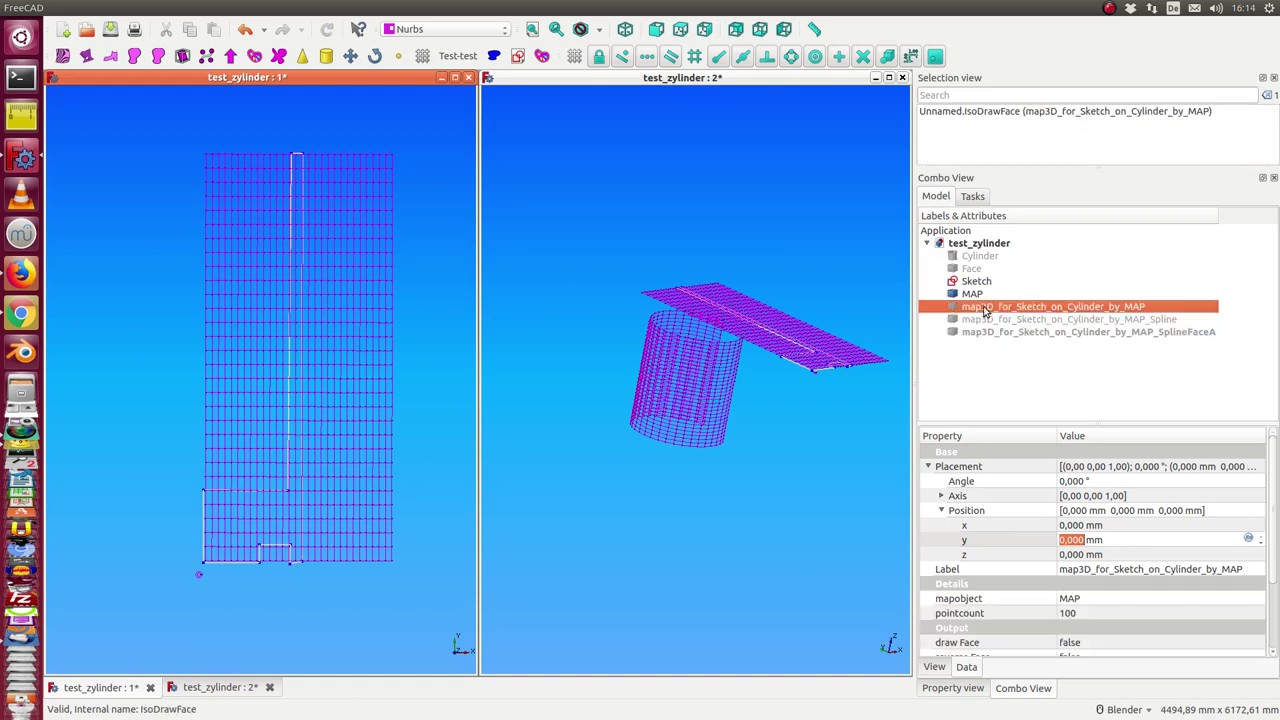
left_click(977, 257)
key("space")
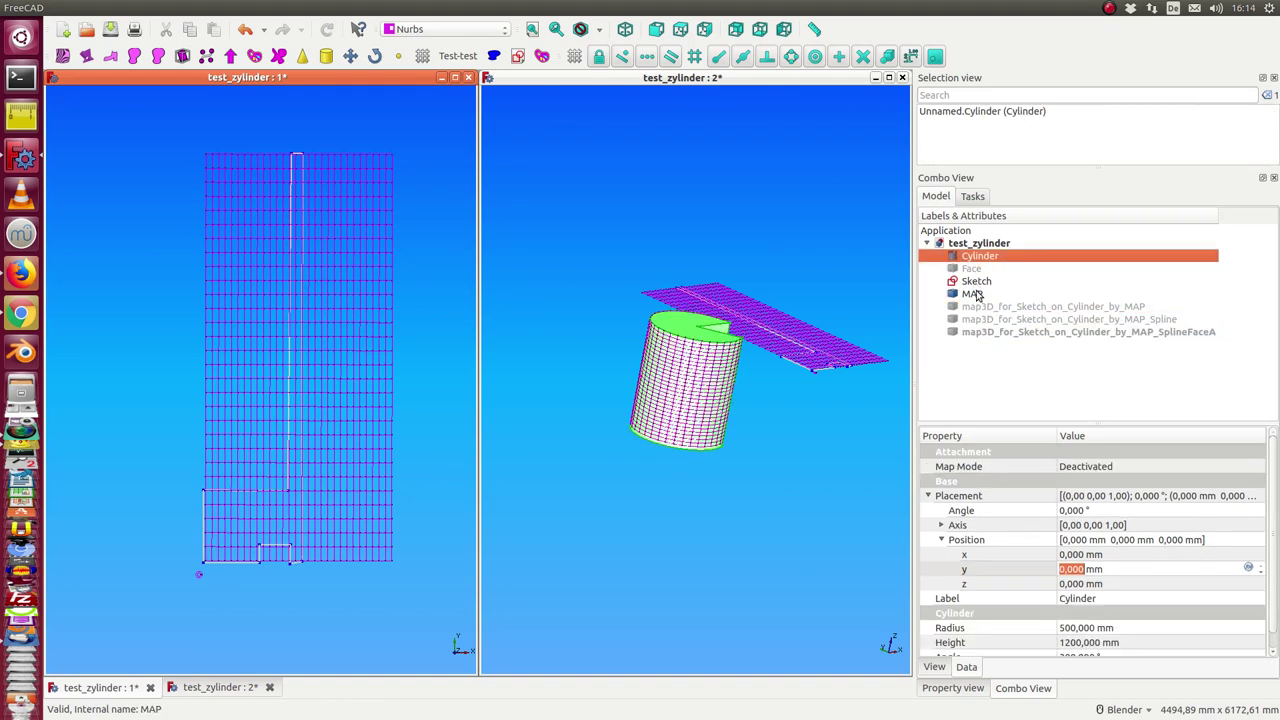
left_click(973, 293)
key("space")
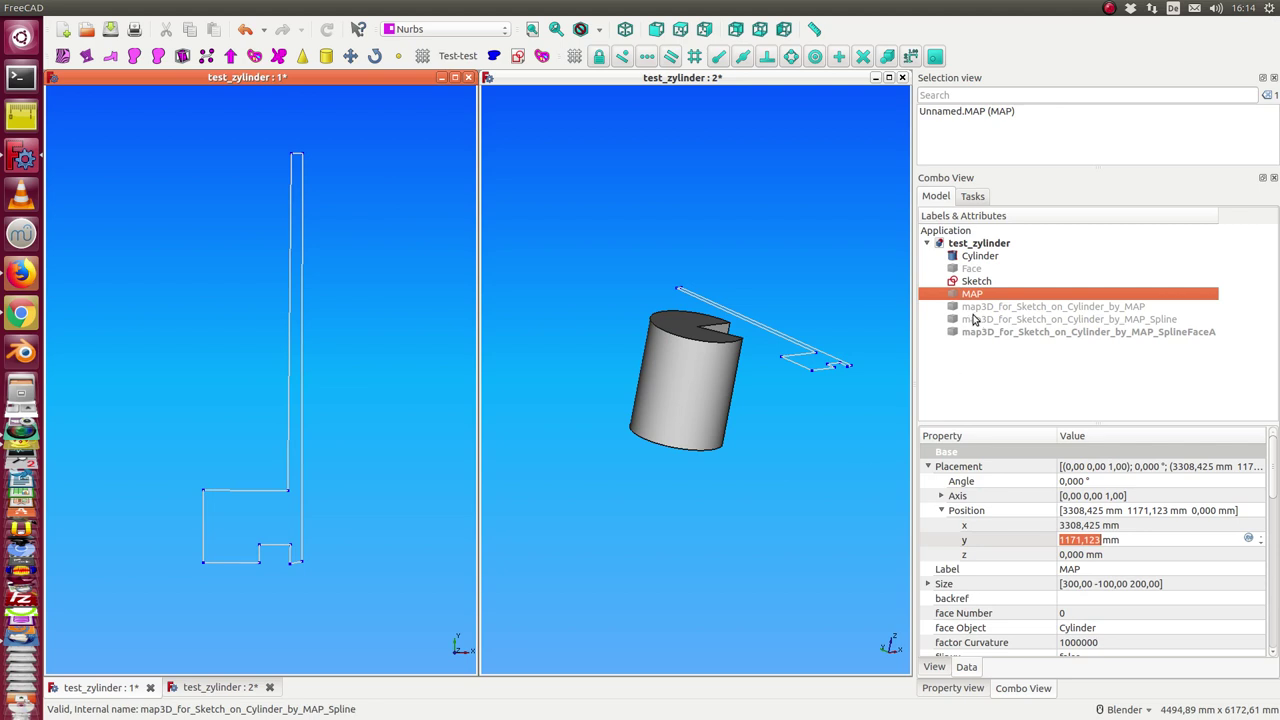
Select the cylinder's side face in the tilted right view and maximize that view
middle_click_drag(529, 417, 741, 366)
left_click(741, 366)
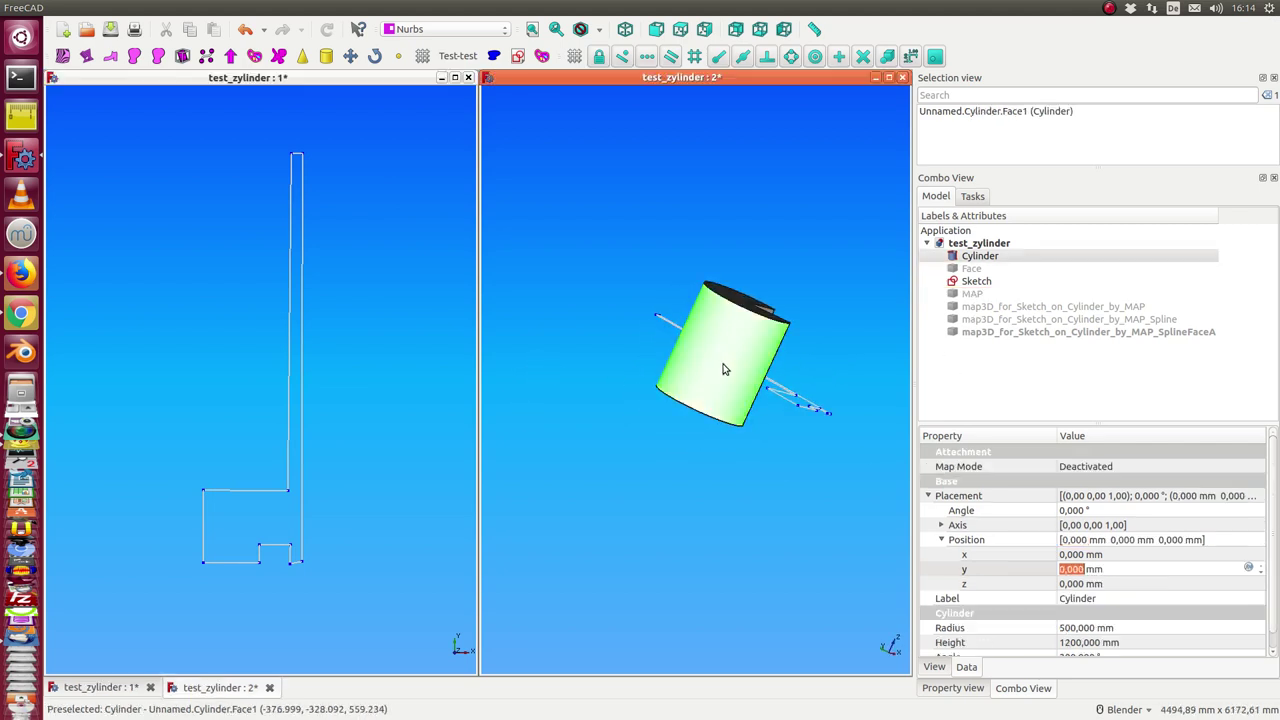
mouse_move(523, 385)
middle_mouse_down()
mouse_move(495, 351)
mouse_move(491, 376)
middle_mouse_up()
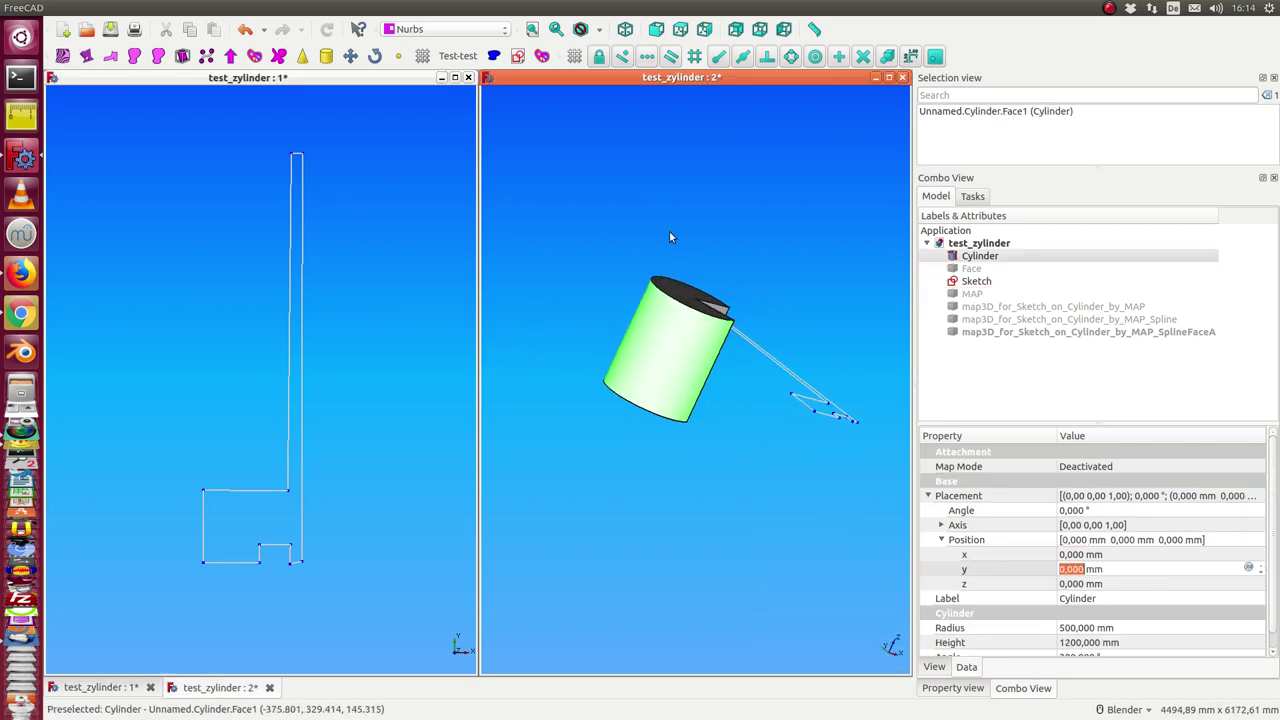
left_click(888, 77)
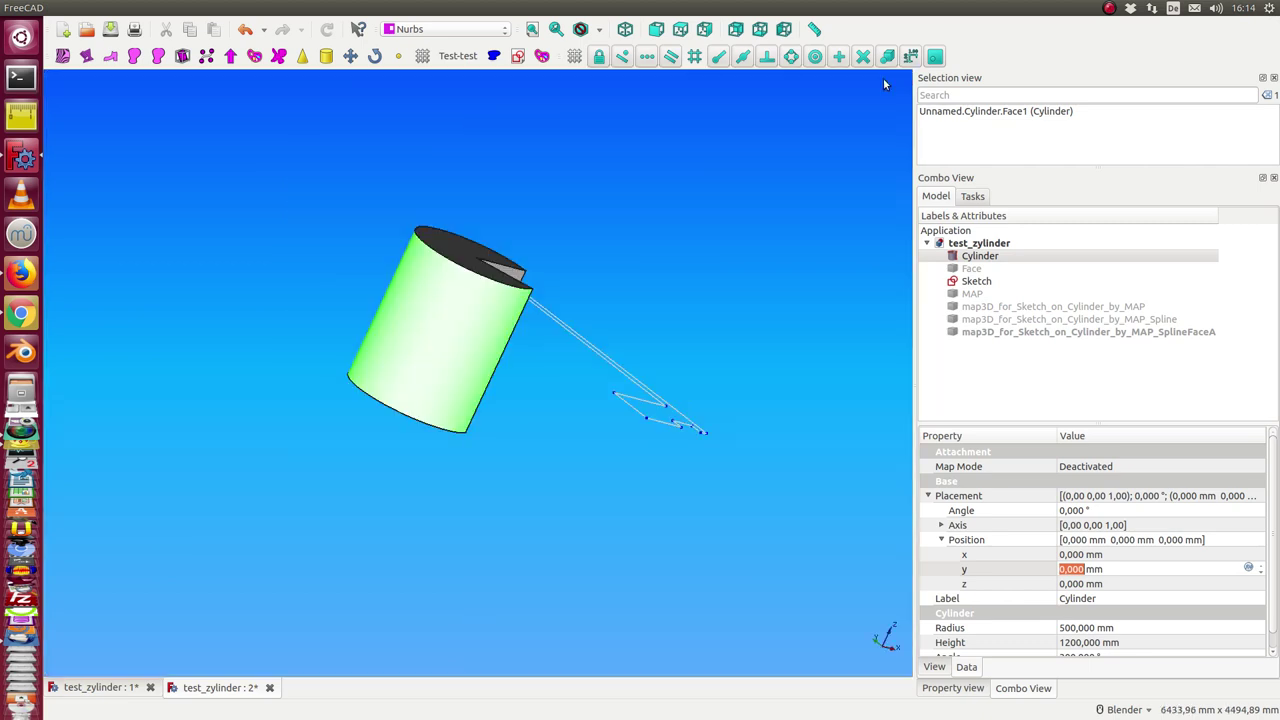
Draw a freehand curve on the selected cylinder side face and apply it
middle_click_drag(336, 326, 360, 340)
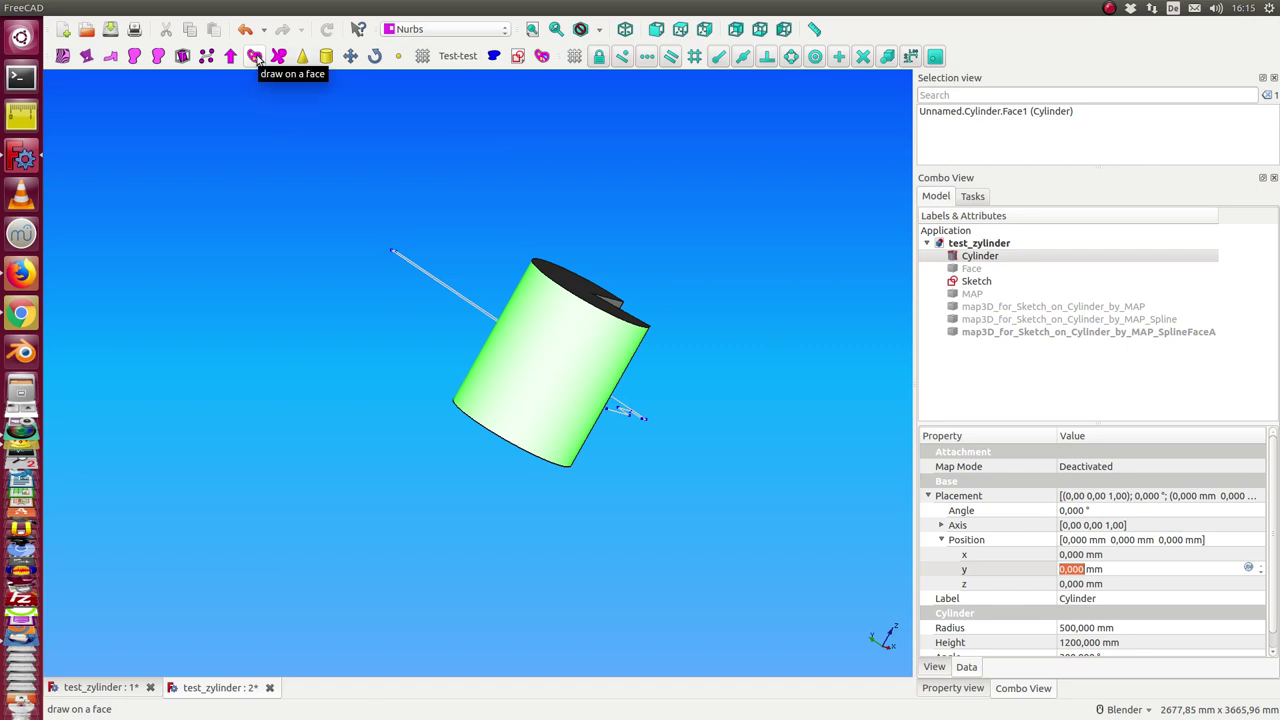
left_click(256, 58)
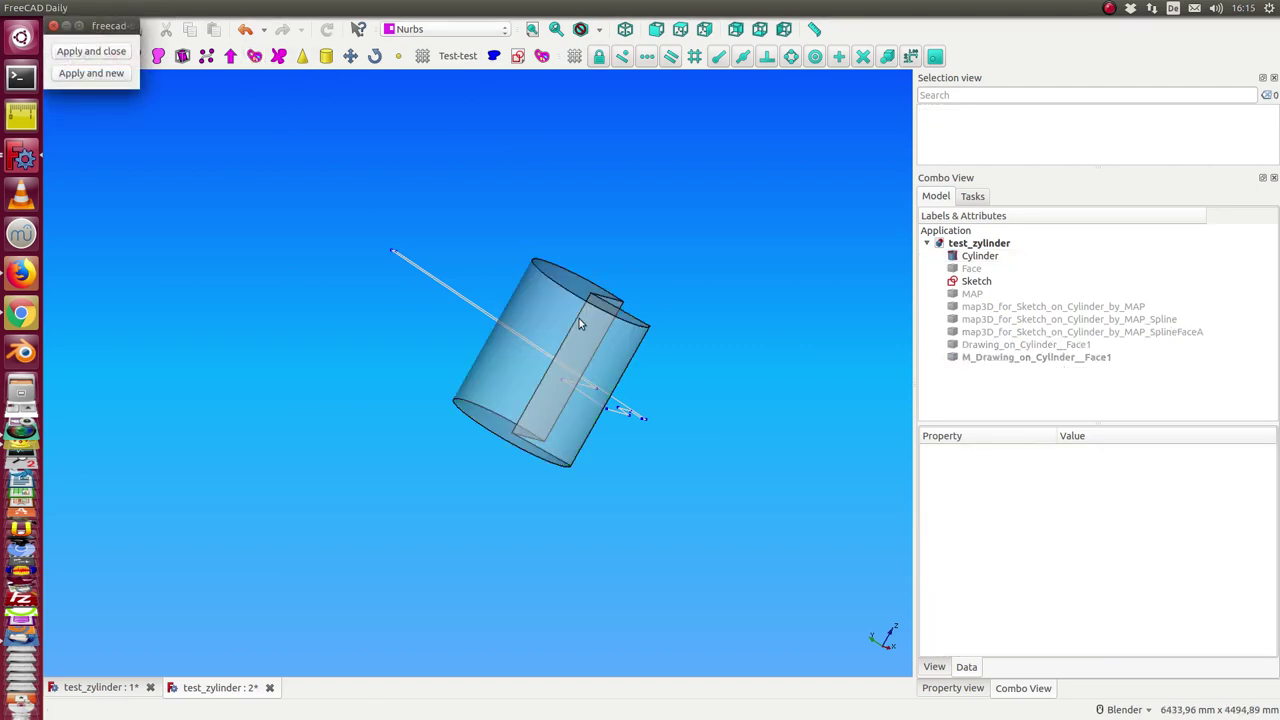
middle_click_drag(541, 303, 562, 338)
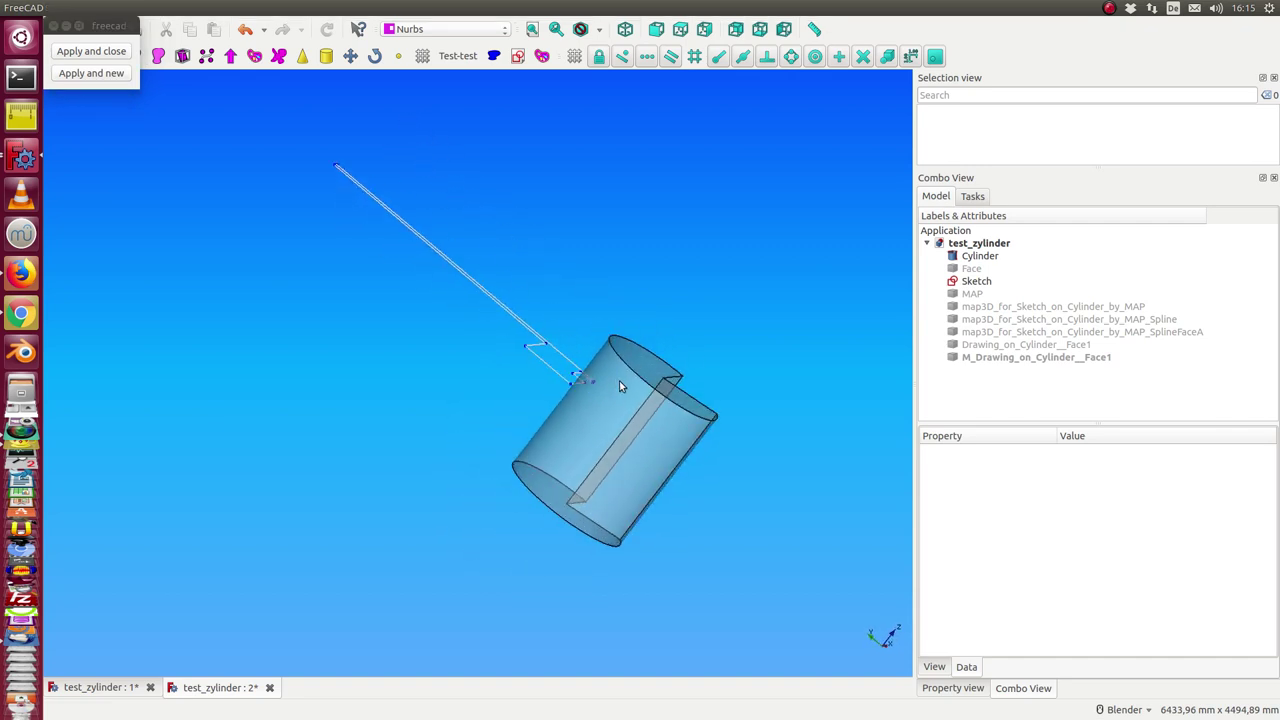
mouse_move(621, 383)
left_mouse_down()
mouse_move(652, 421)
mouse_move(574, 446)
mouse_move(576, 417)
left_mouse_up()
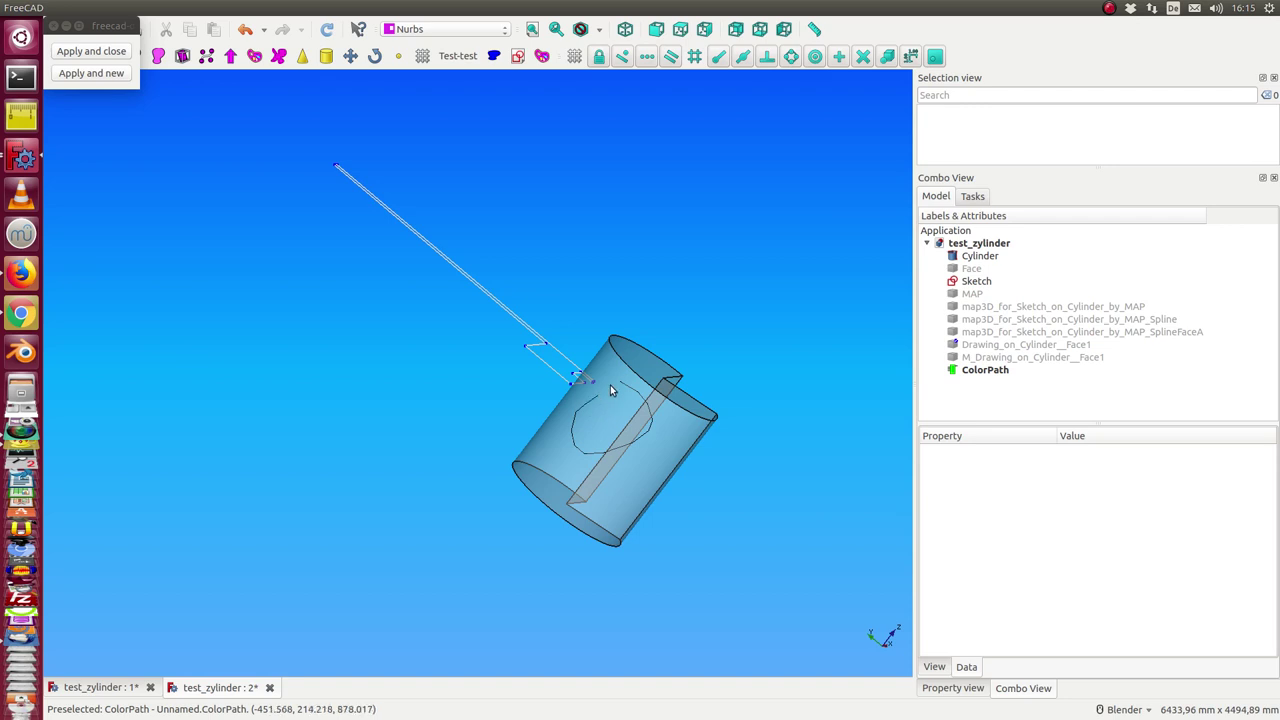
left_click(92, 51)
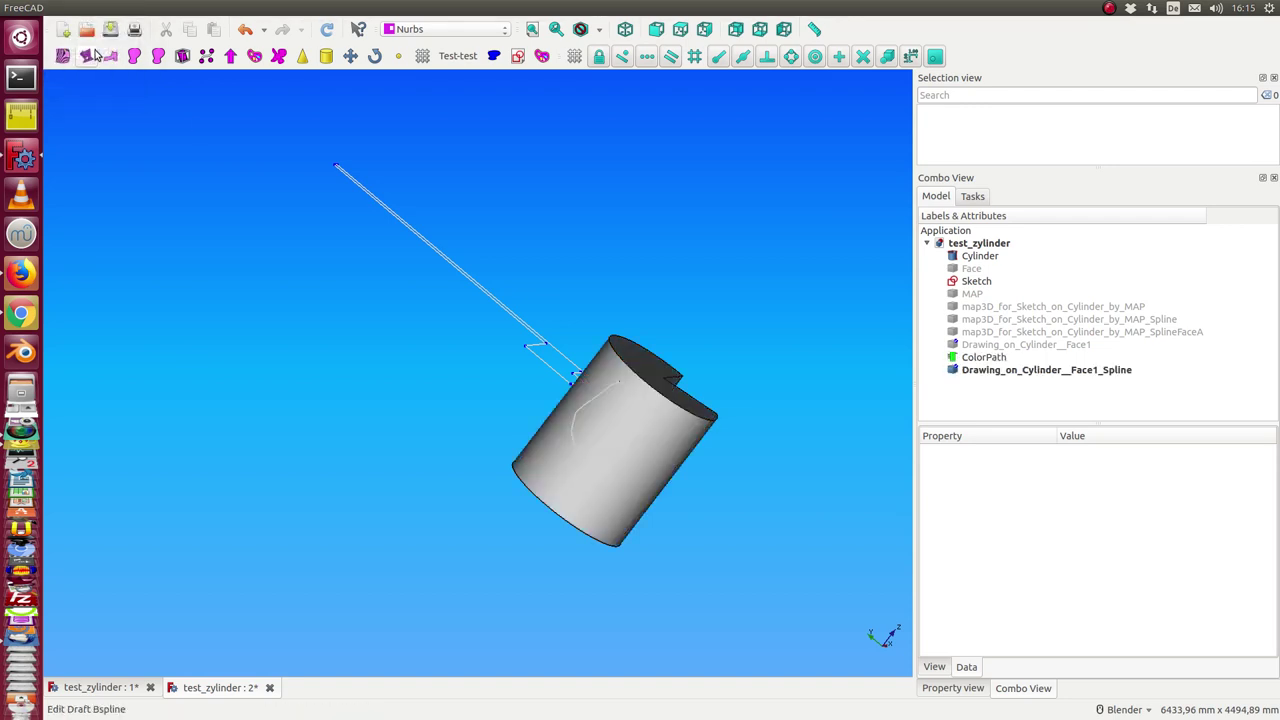
Temporarily hide the Cylinder to inspect the drawn lines, then show it again
left_click(984, 357)
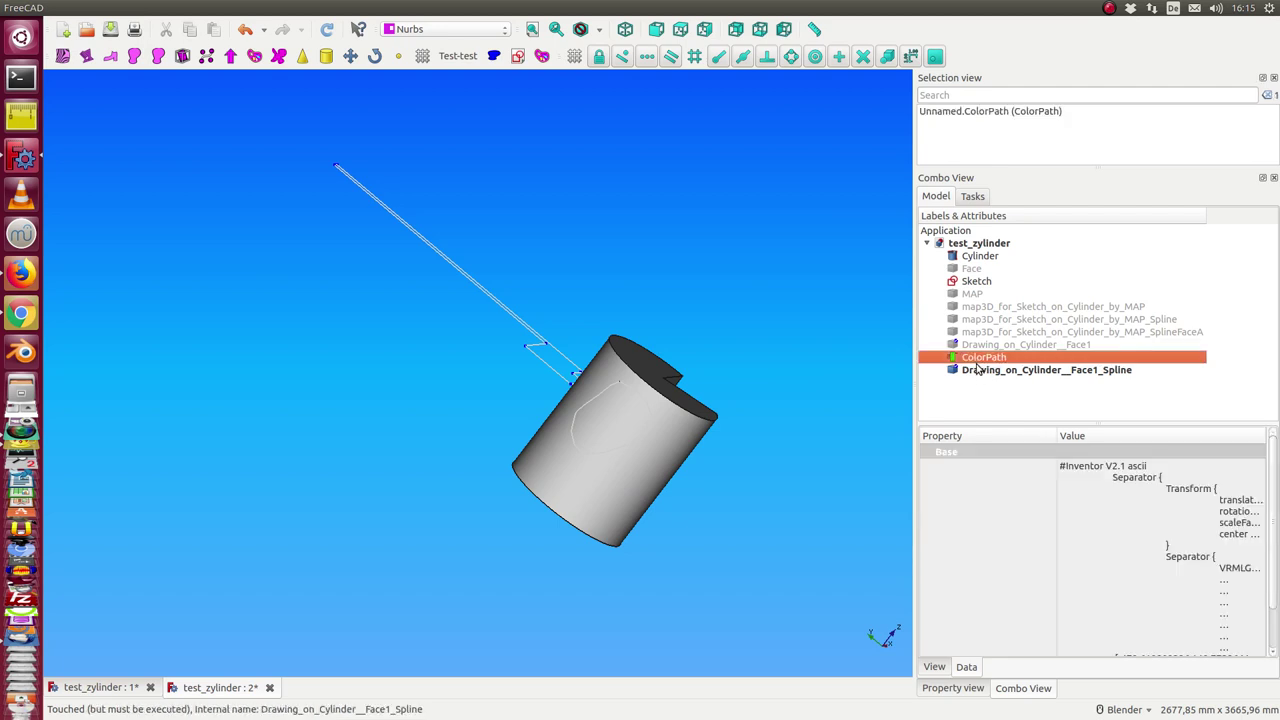
left_click(980, 257)
key("space")
middle_click_drag(836, 429, 677, 377)
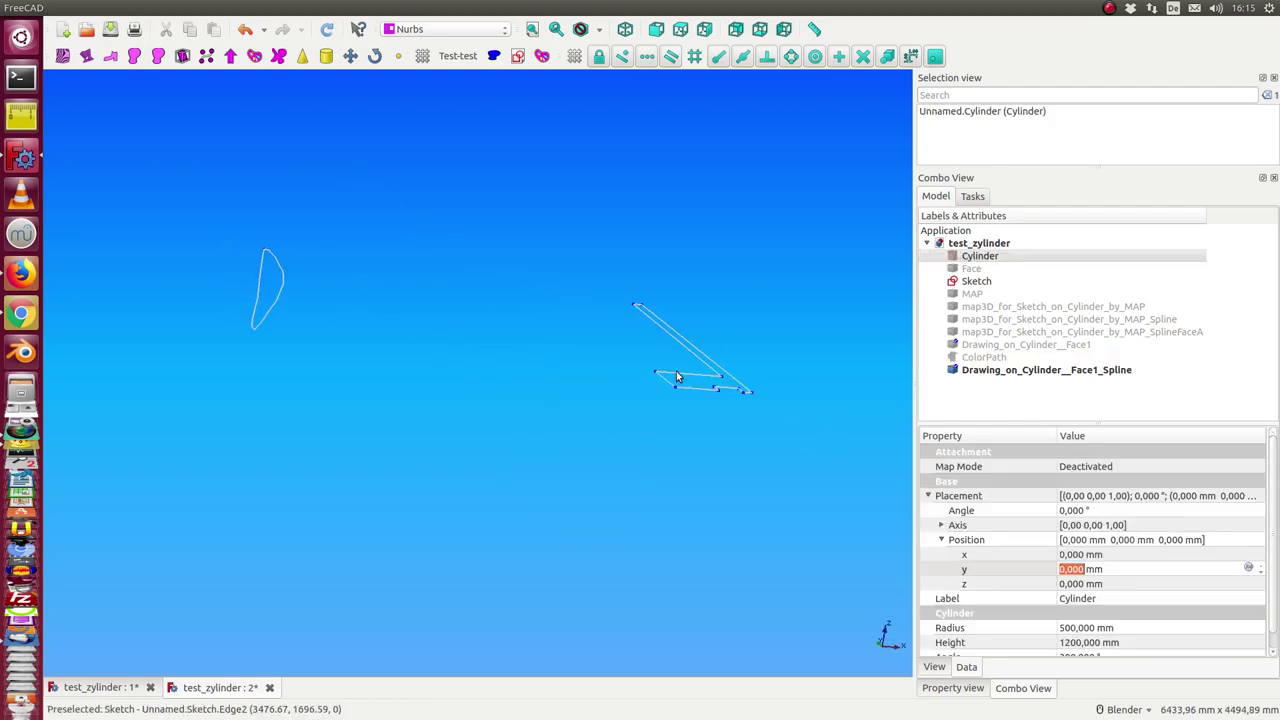
key("space")
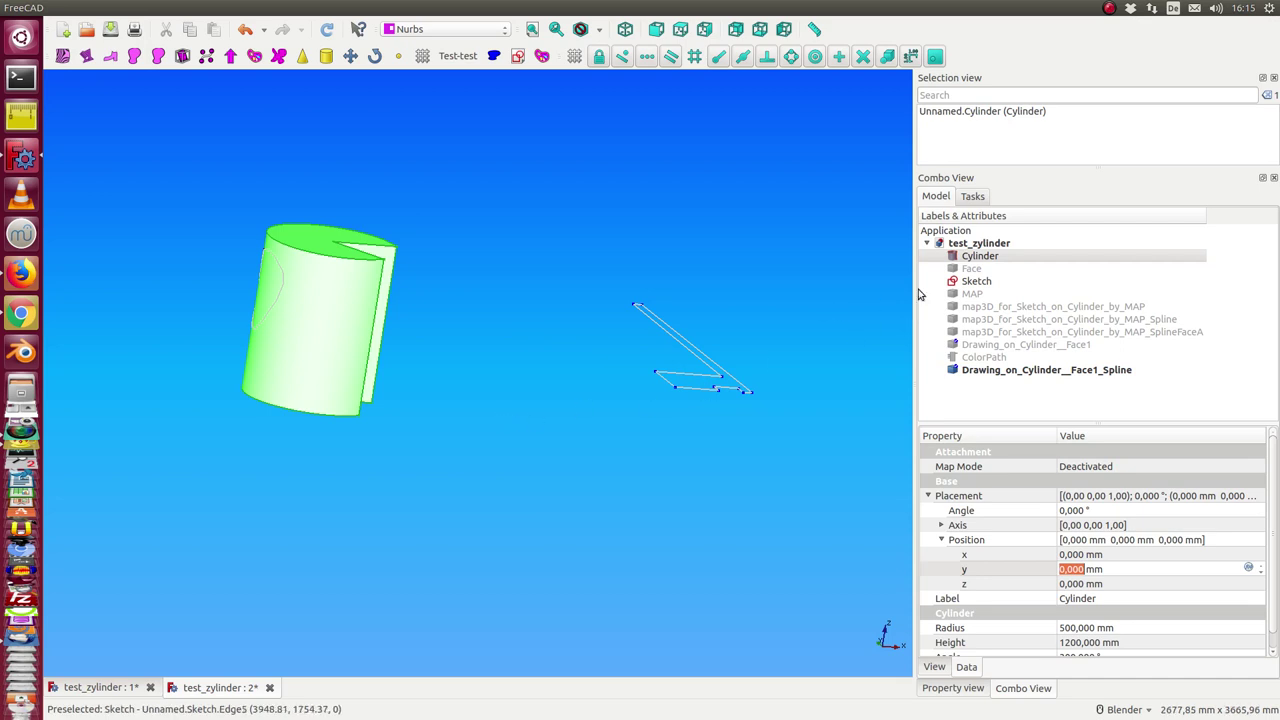
Select Drawing_on_Cylinder__Face1 together with the MAP object
left_click(993, 370)
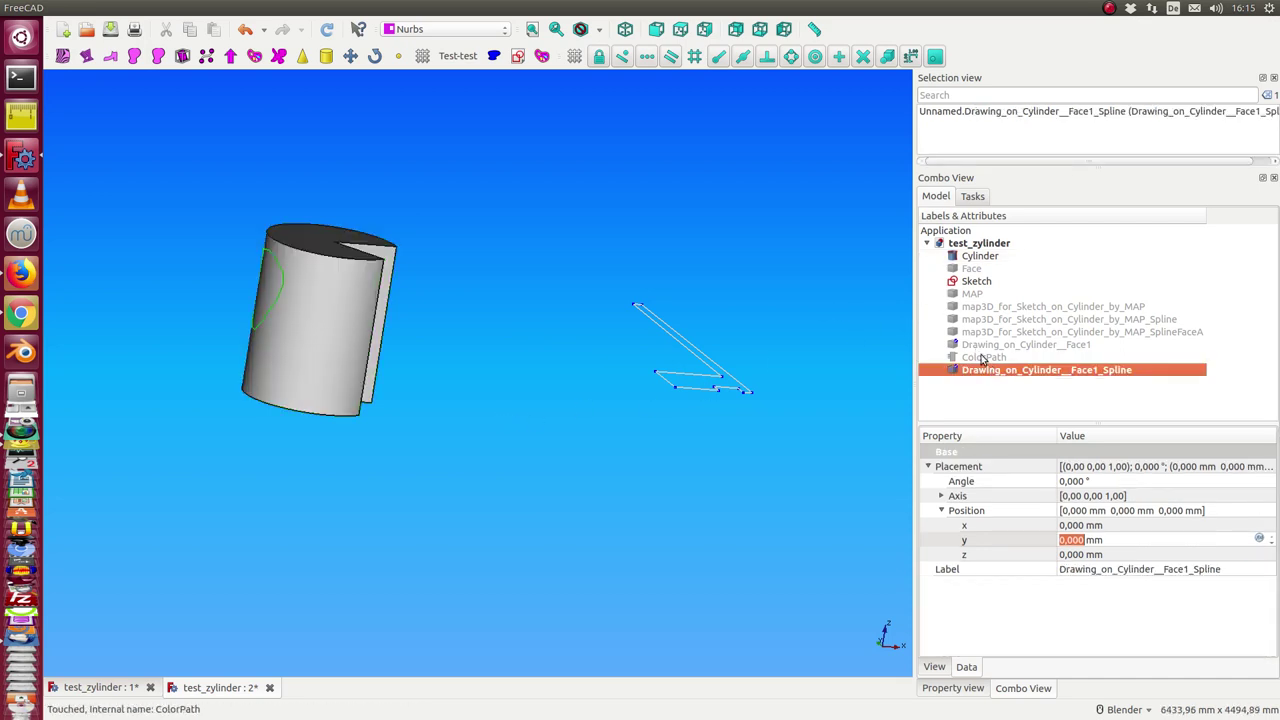
left_click(982, 347)
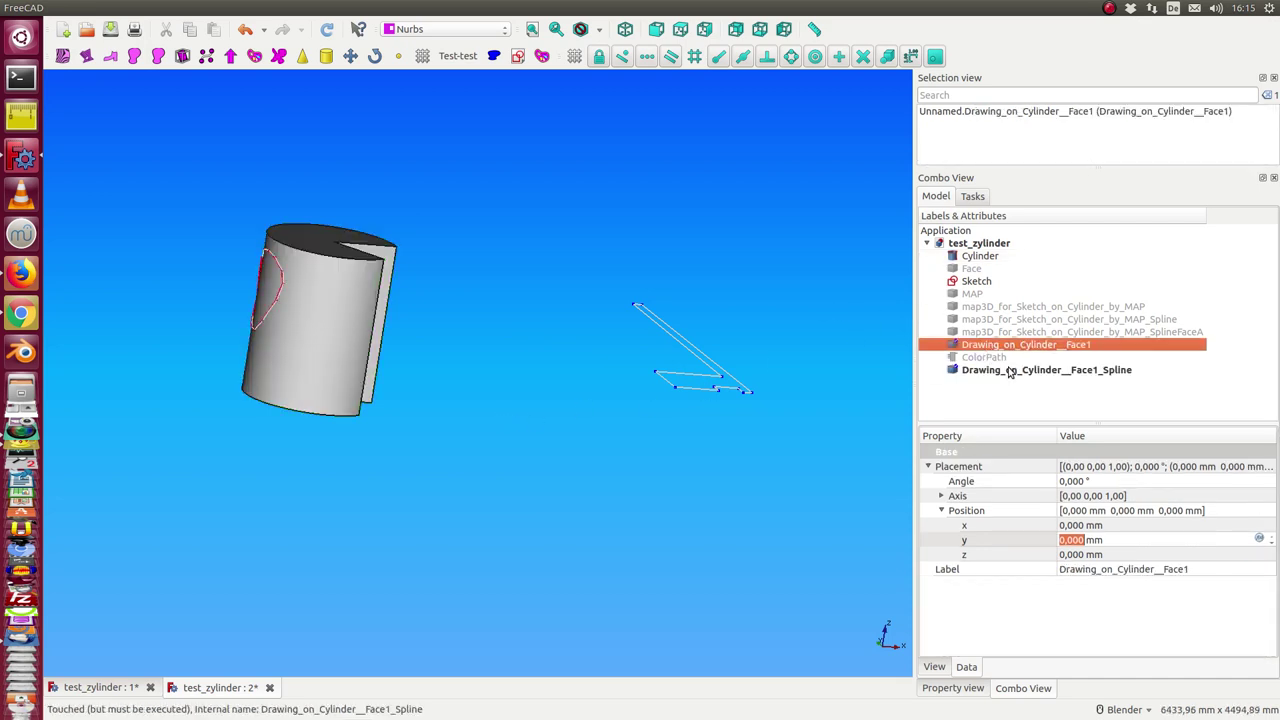
left_click(1010, 370)
middle_click_drag(556, 393, 674, 423)
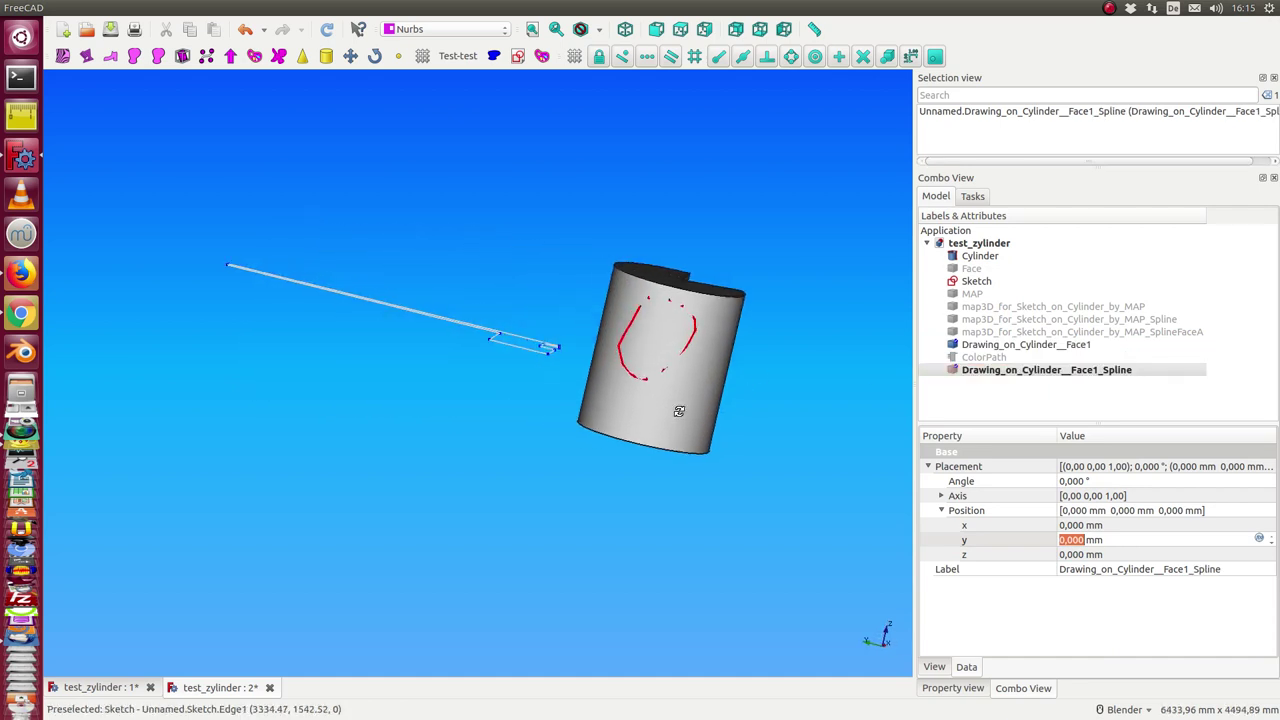
left_click(990, 345)
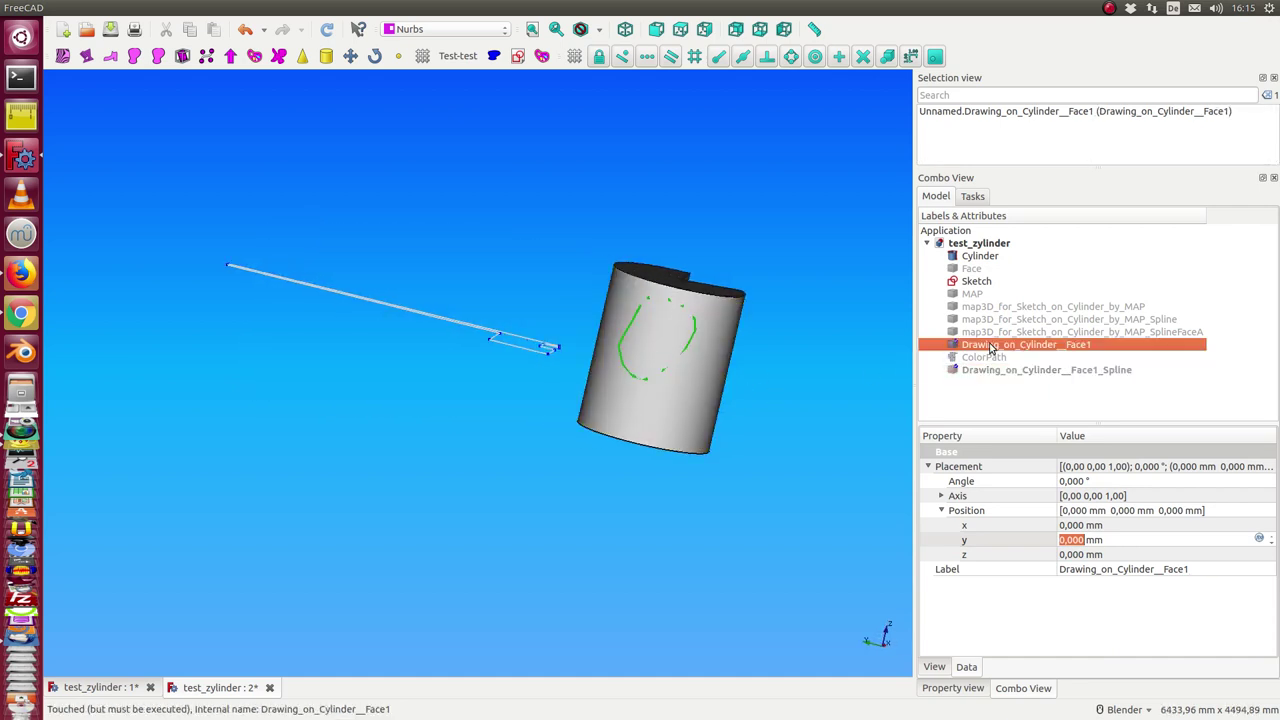
left_click(973, 294, "ctrl")
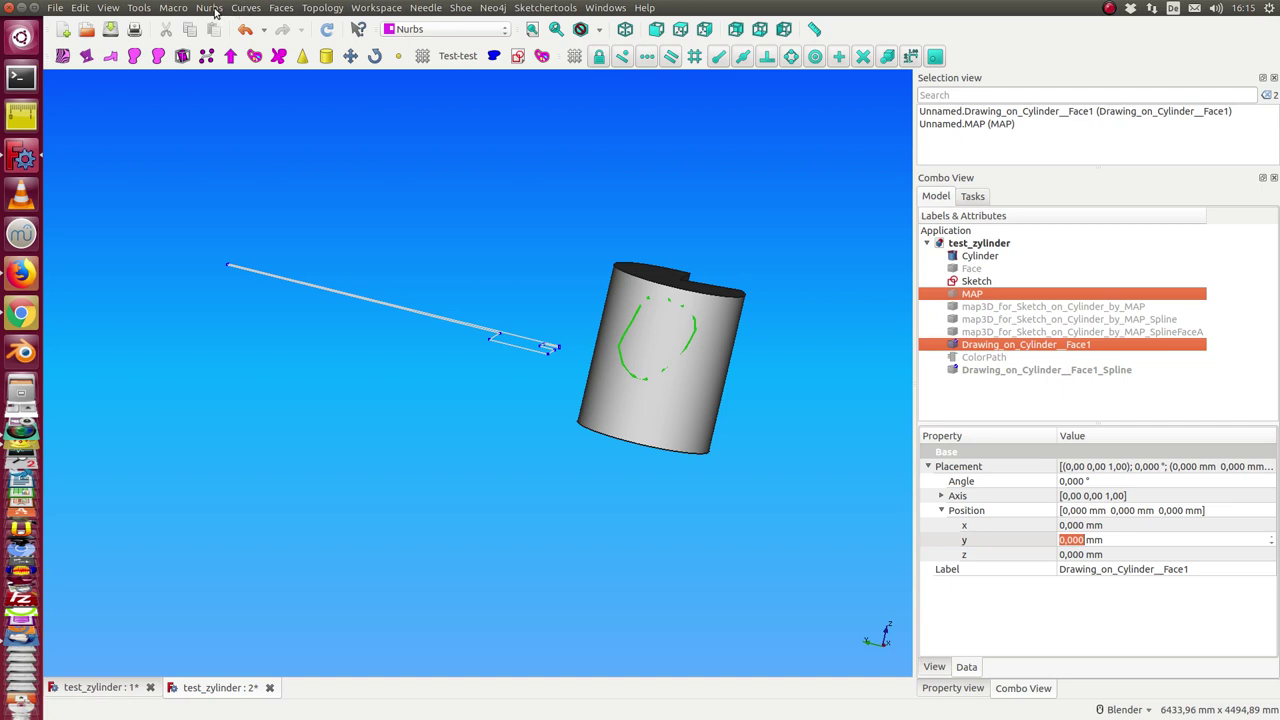
Unroll the face drawing with Curves > 3D to 2D into a red map2D shape and inspect it
left_click(246, 9)
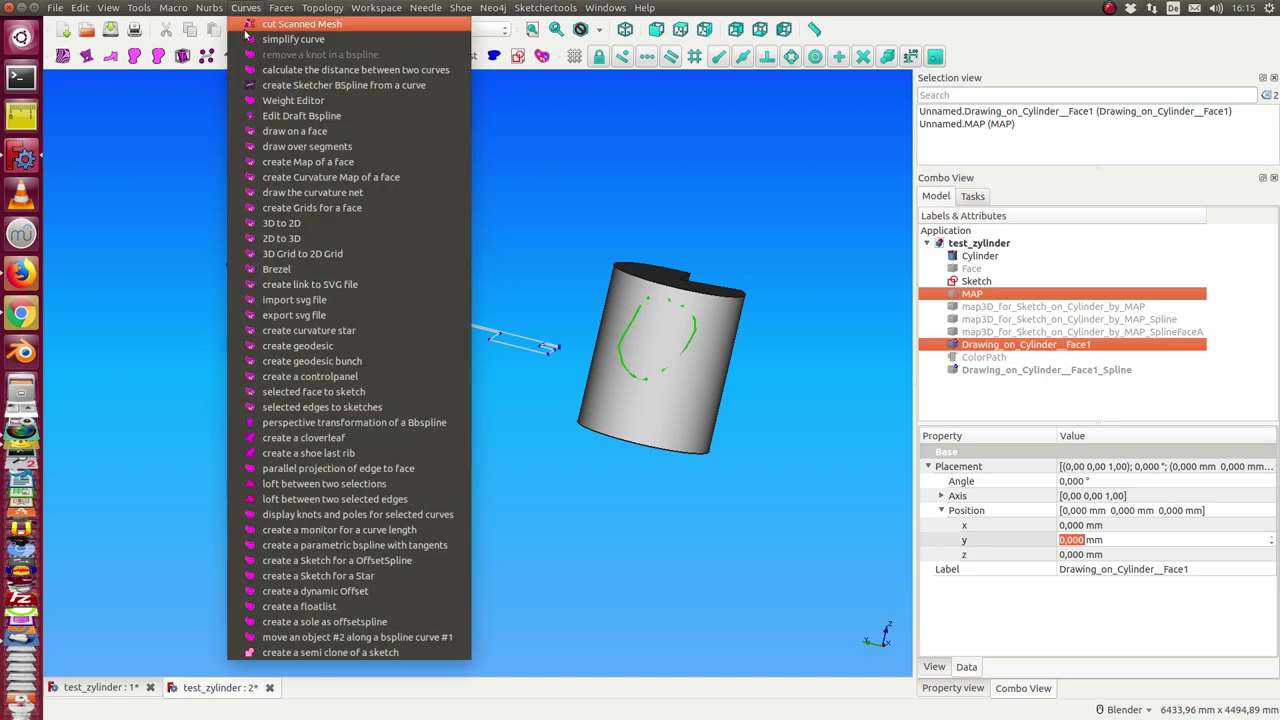
left_click(274, 225)
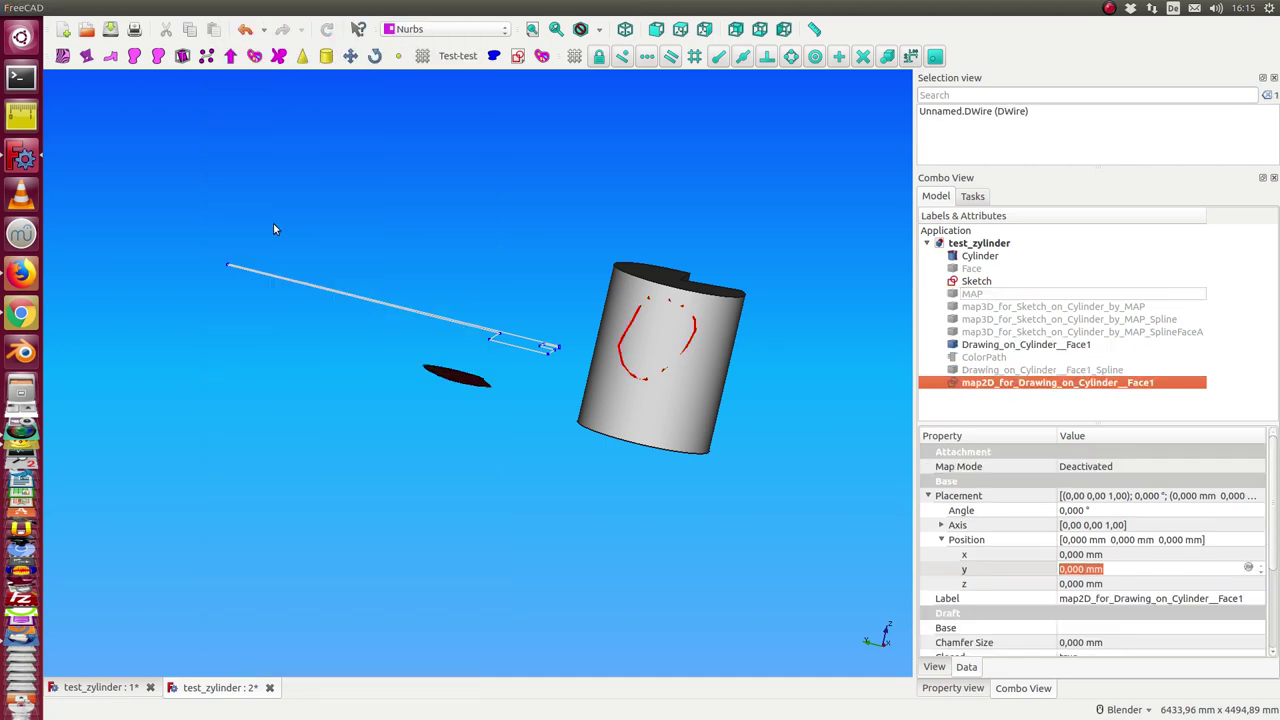
middle_click_drag(533, 195, 516, 327)
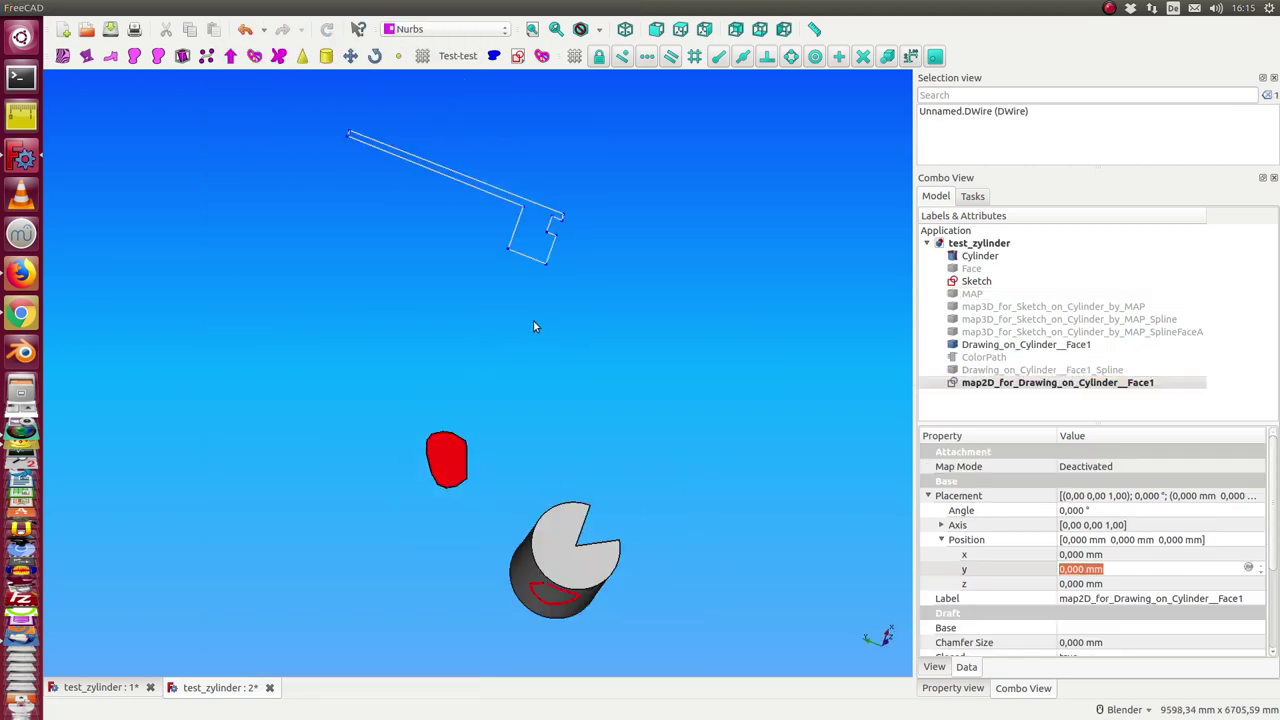
mouse_move(733, 355)
middle_mouse_down()
mouse_move(674, 389)
mouse_move(694, 377)
middle_mouse_up()
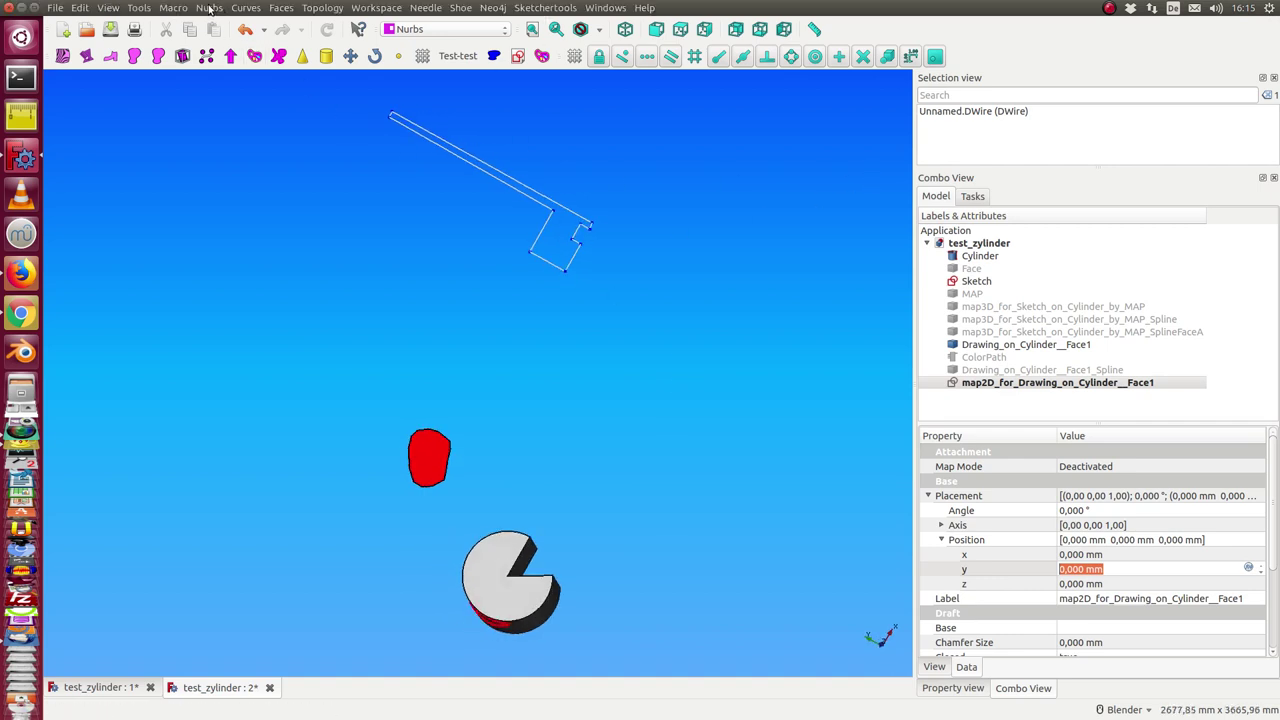
left_click(210, 10)
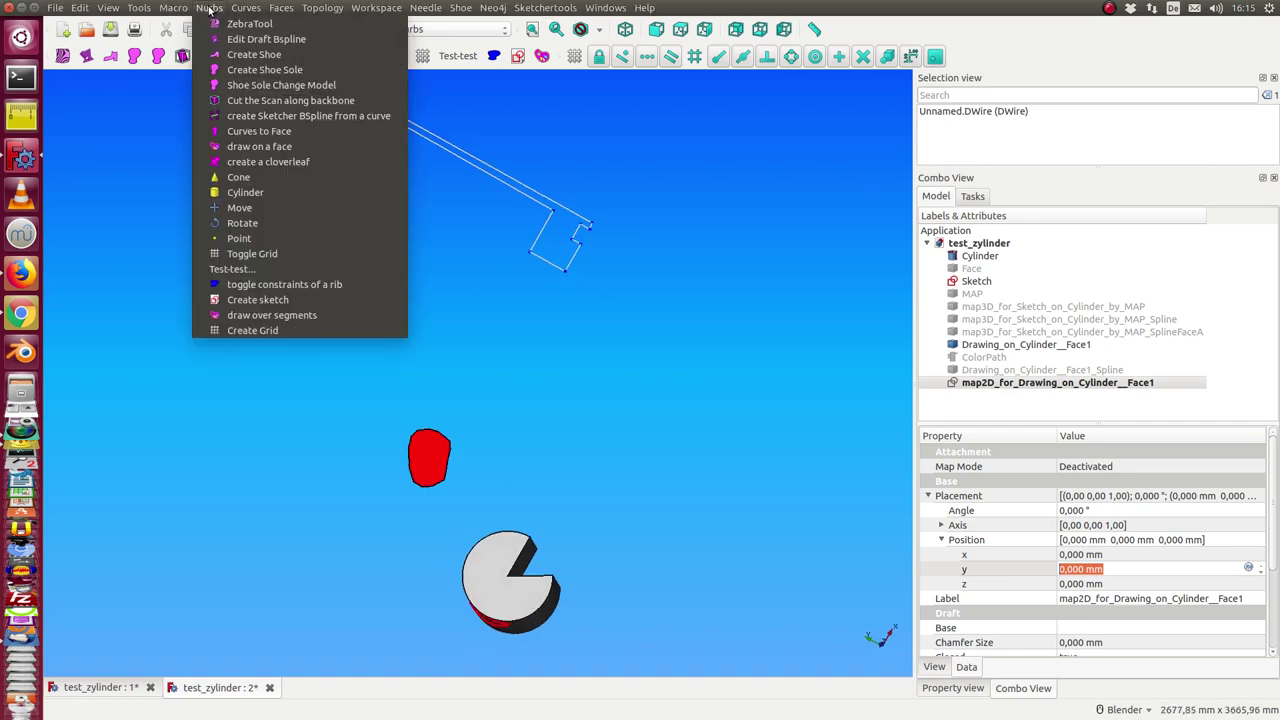
mouse_move(245, 8)
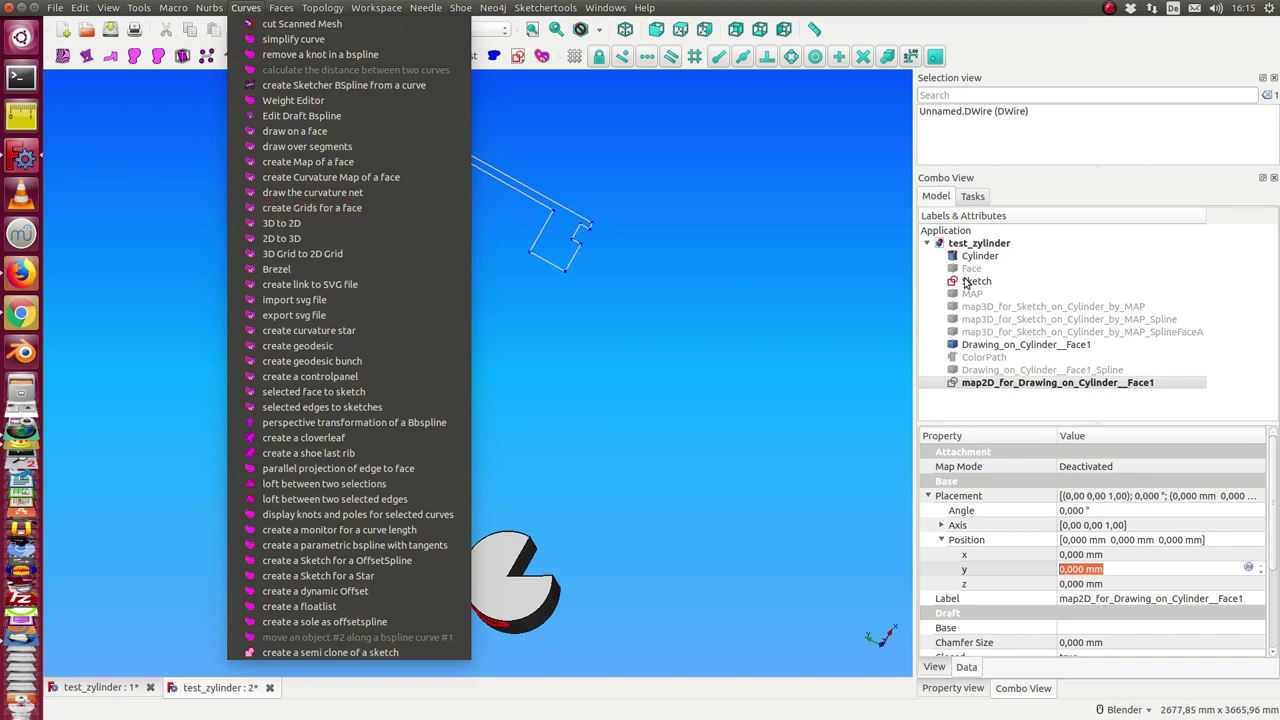
left_click(968, 261)
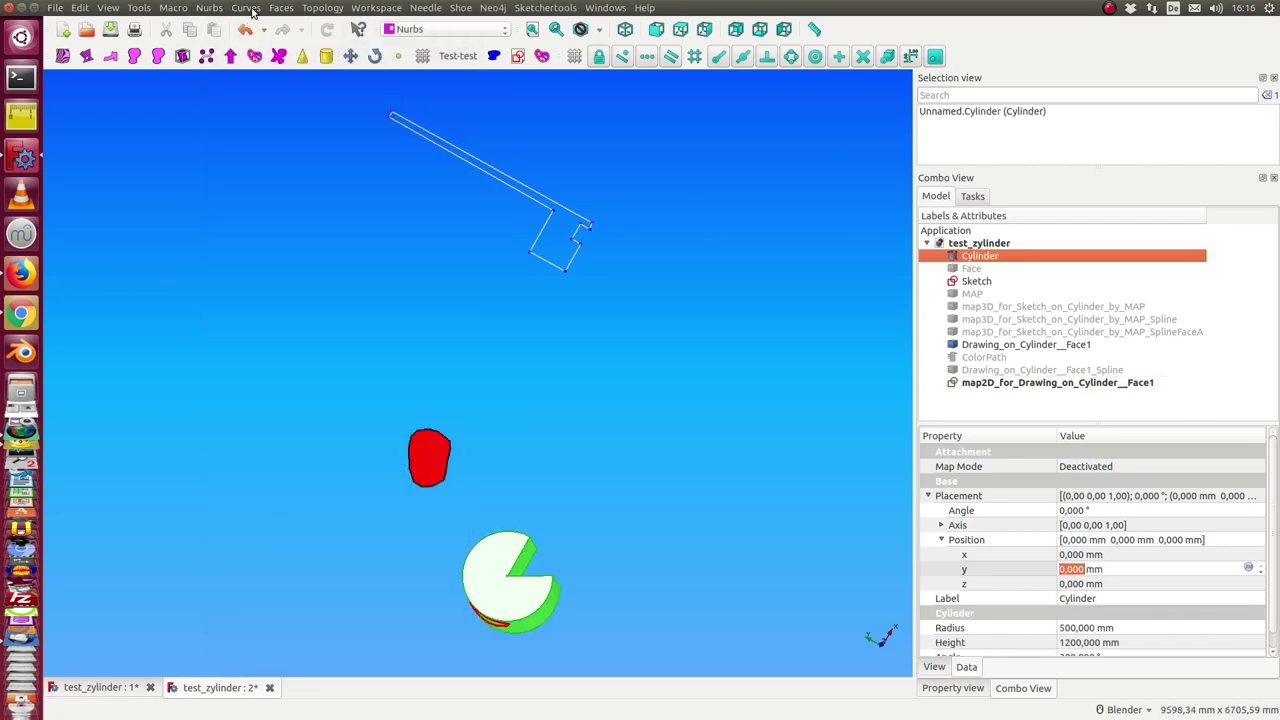
left_click(246, 8)
Create the MAP001 grid map of the cylinder face and view it from the top under the red shape
left_click(285, 163)
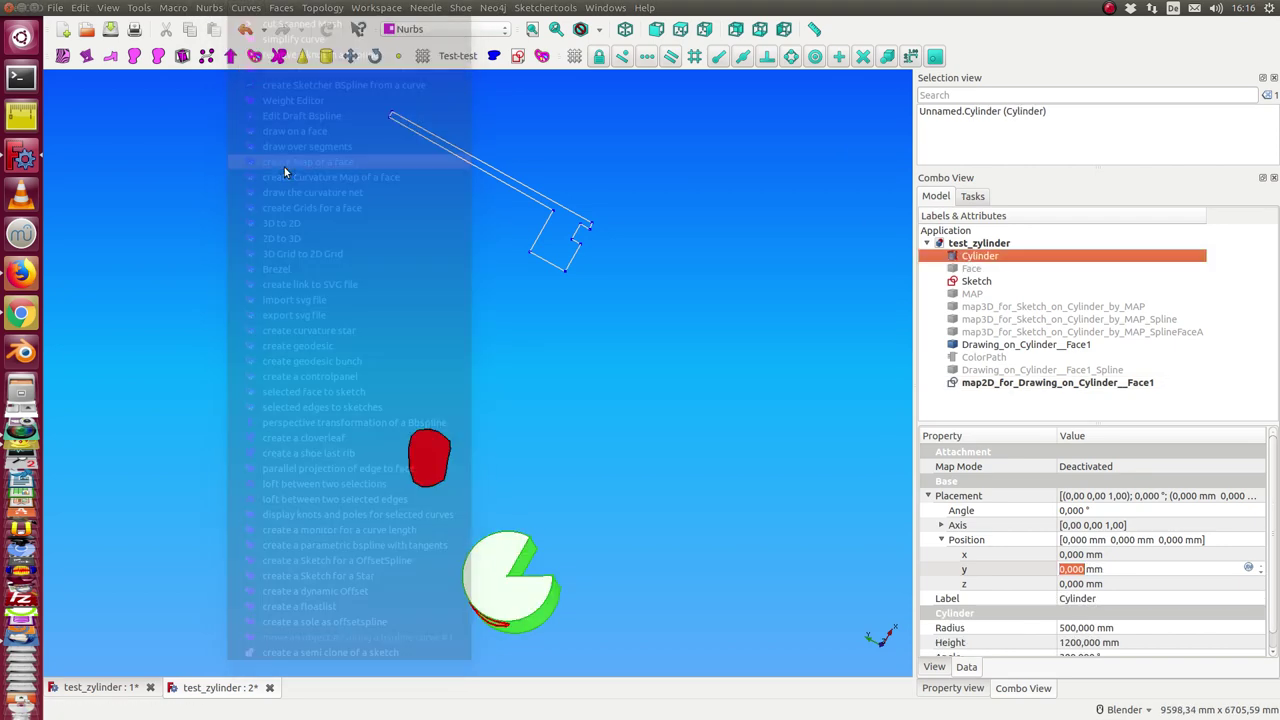
key("2")
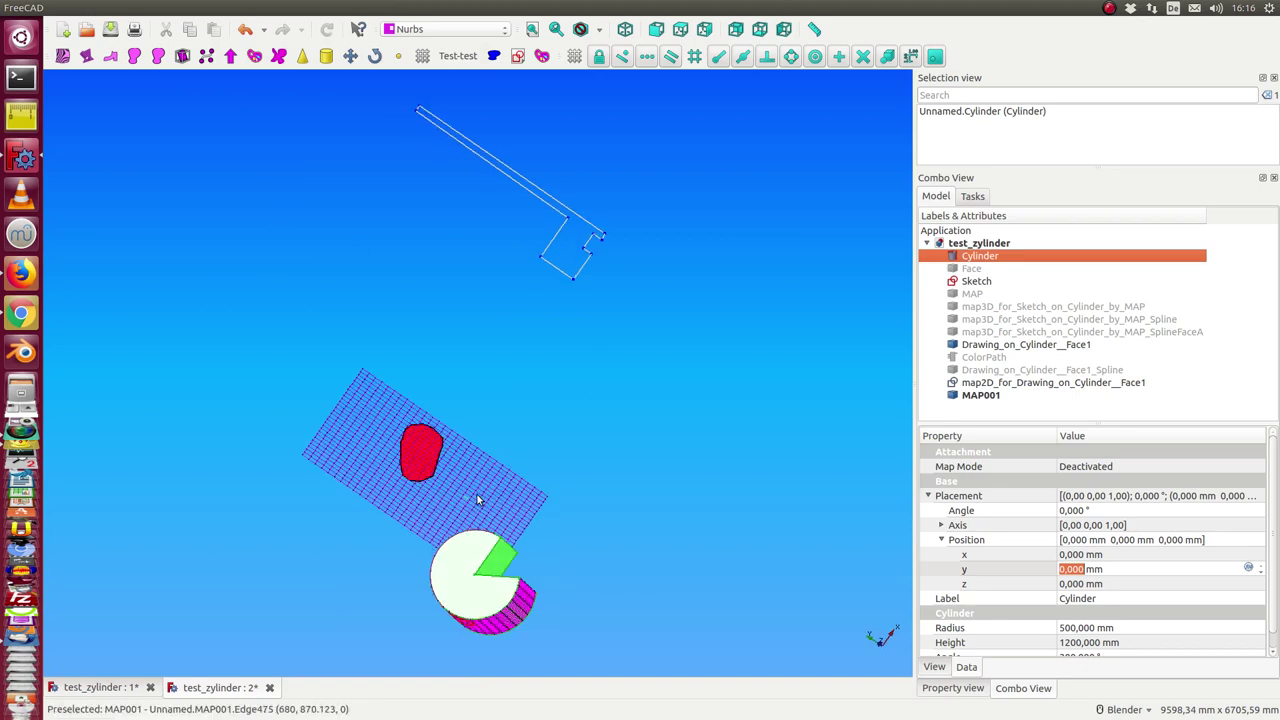
left_click(969, 283)
scroll(438, 410, "up", 3)
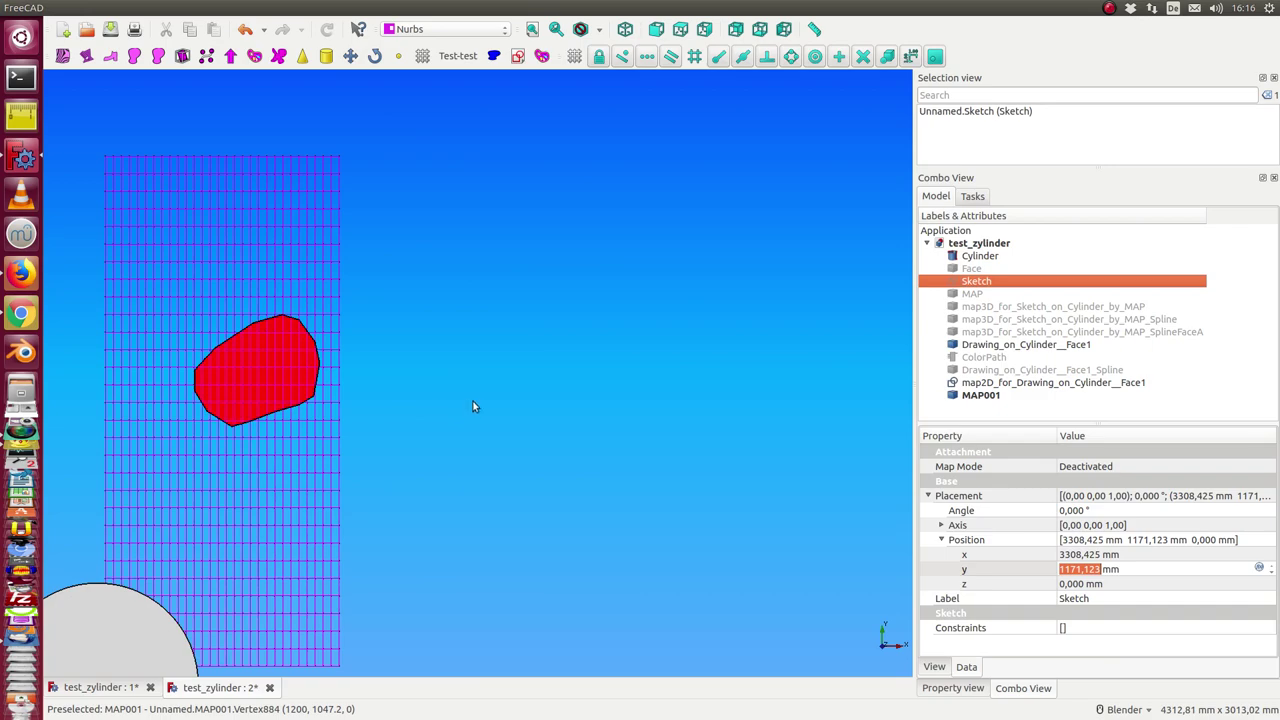
middle_click_drag(474, 406, 851, 380, "shift")
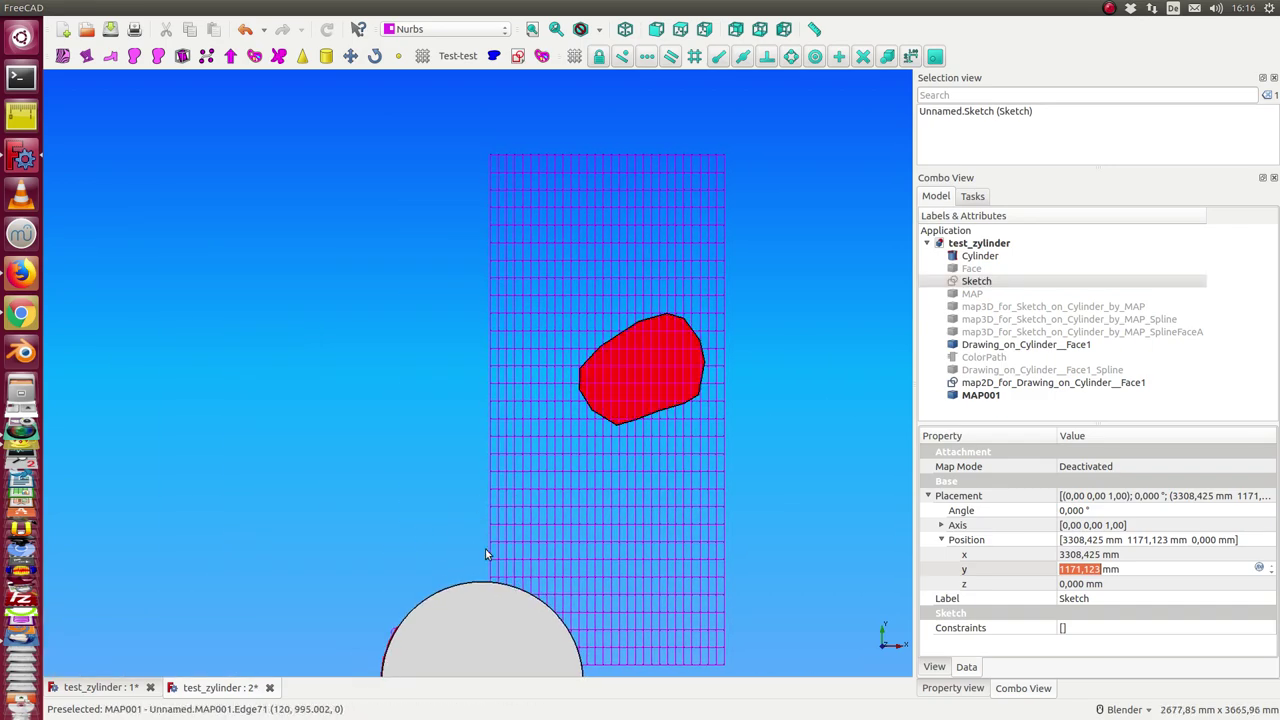
mouse_move(305, 565)
middle_mouse_down()
mouse_move(409, 503)
mouse_move(463, 489)
mouse_move(274, 551)
mouse_move(569, 428)
middle_mouse_up()
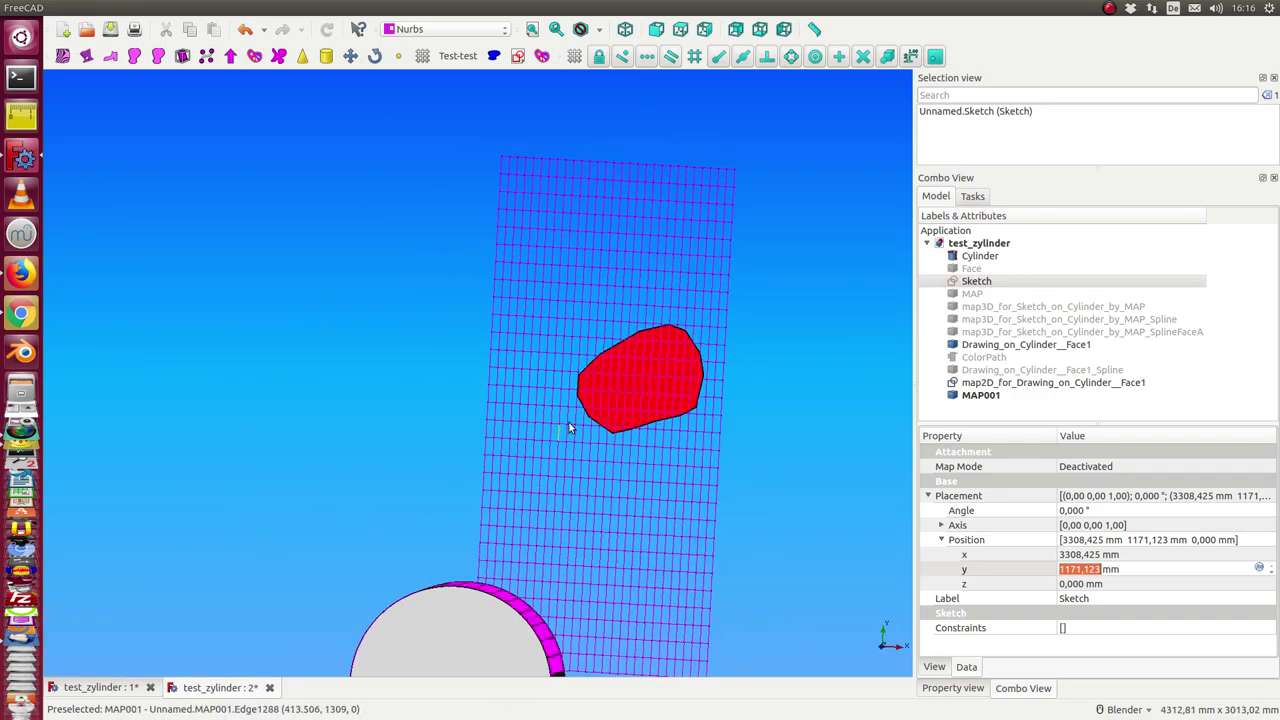
In the Draft workbench, convert the unrolled map2D shape into Sketch001 with Draft to Sketch
left_click(415, 31)
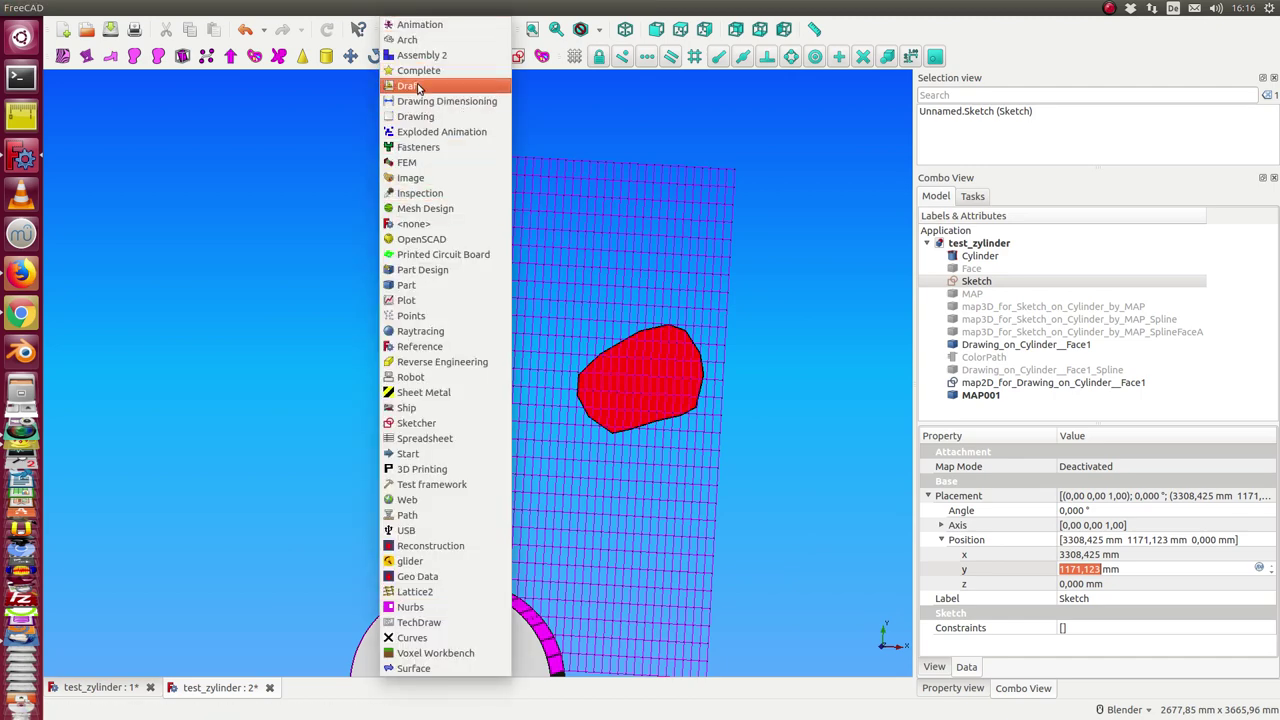
left_click(418, 86)
left_click(981, 384)
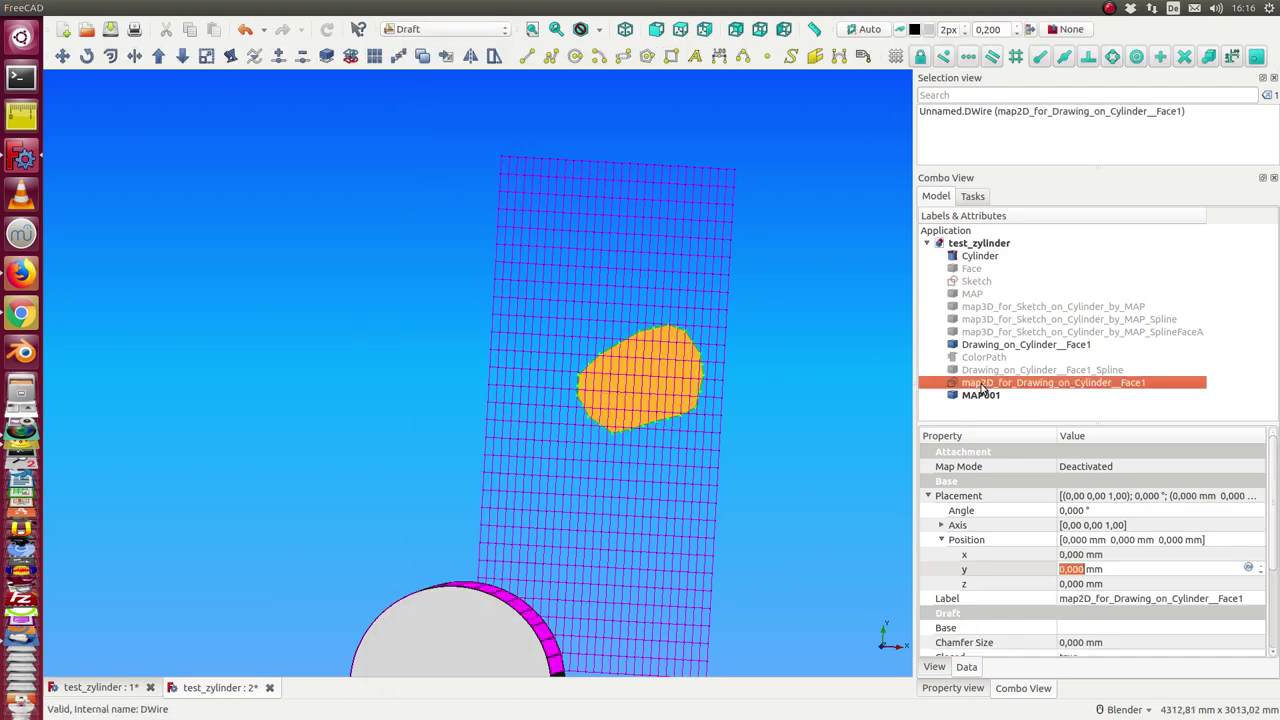
left_click(351, 58)
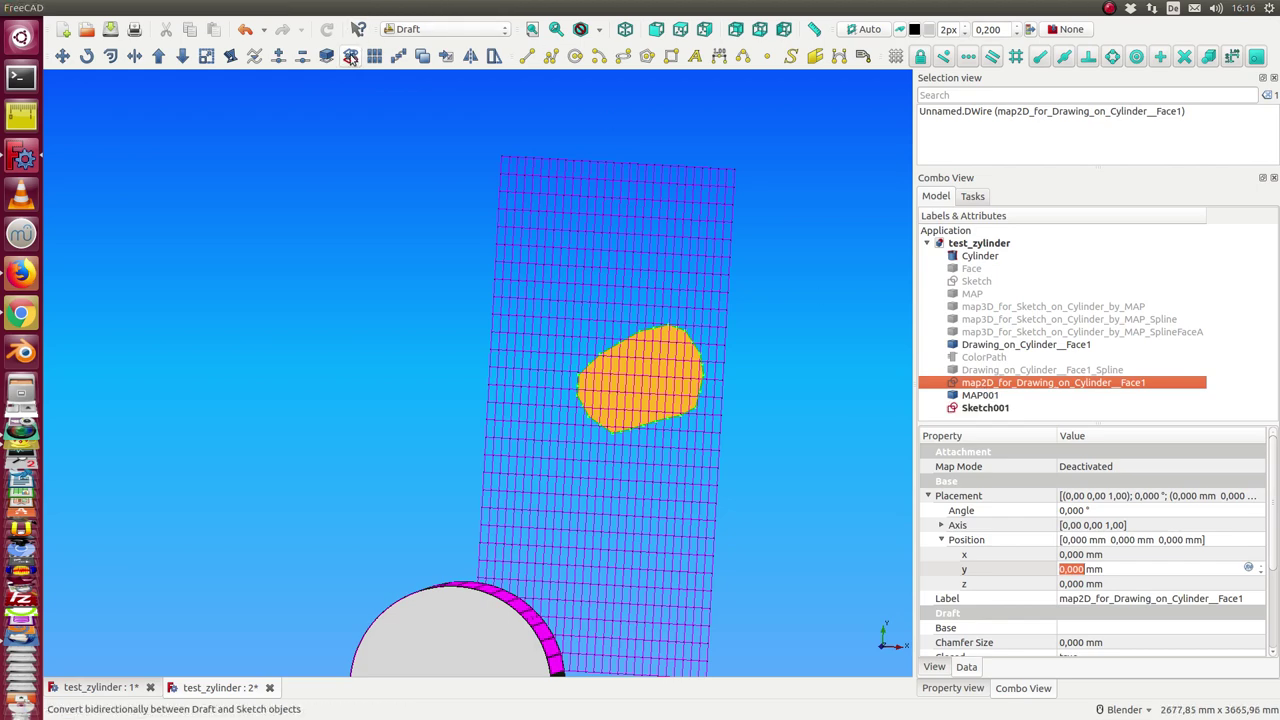
Hide the filled unrolled shape and show the MAP001 grid behind Sketch001's outline
left_click(982, 396)
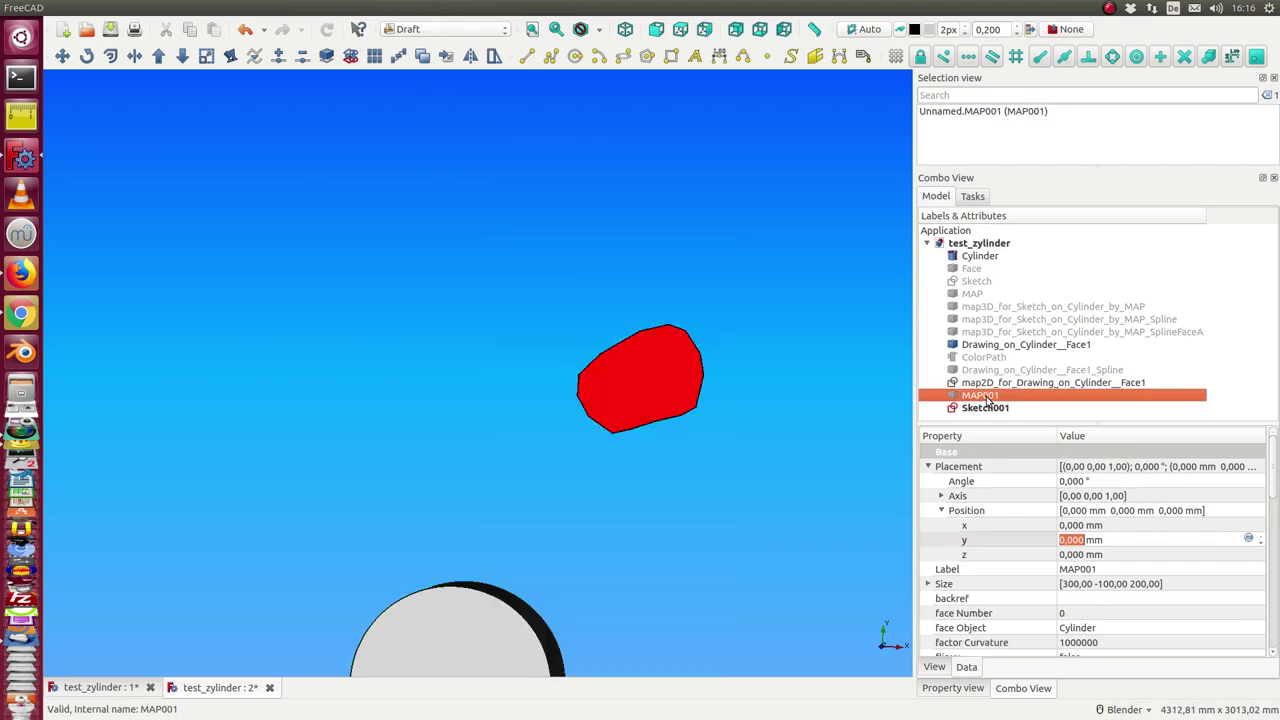
left_click(986, 388)
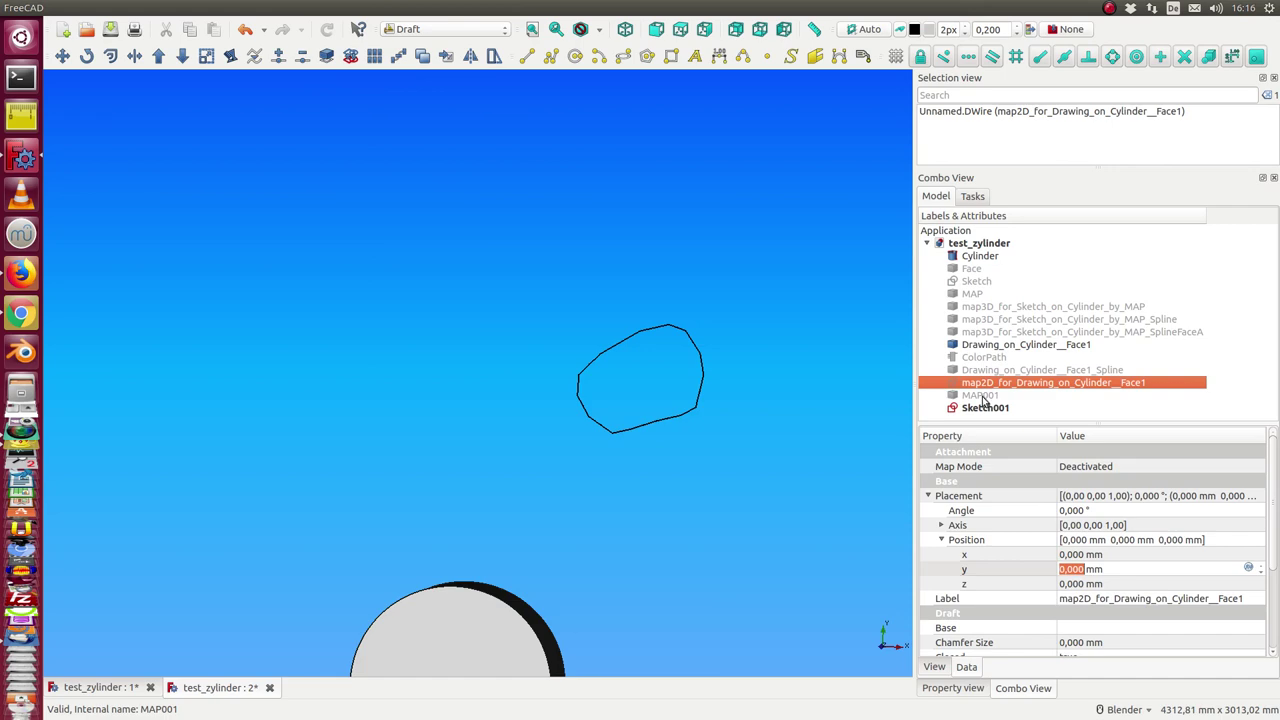
left_click(986, 408)
left_click(982, 397)
key("space")
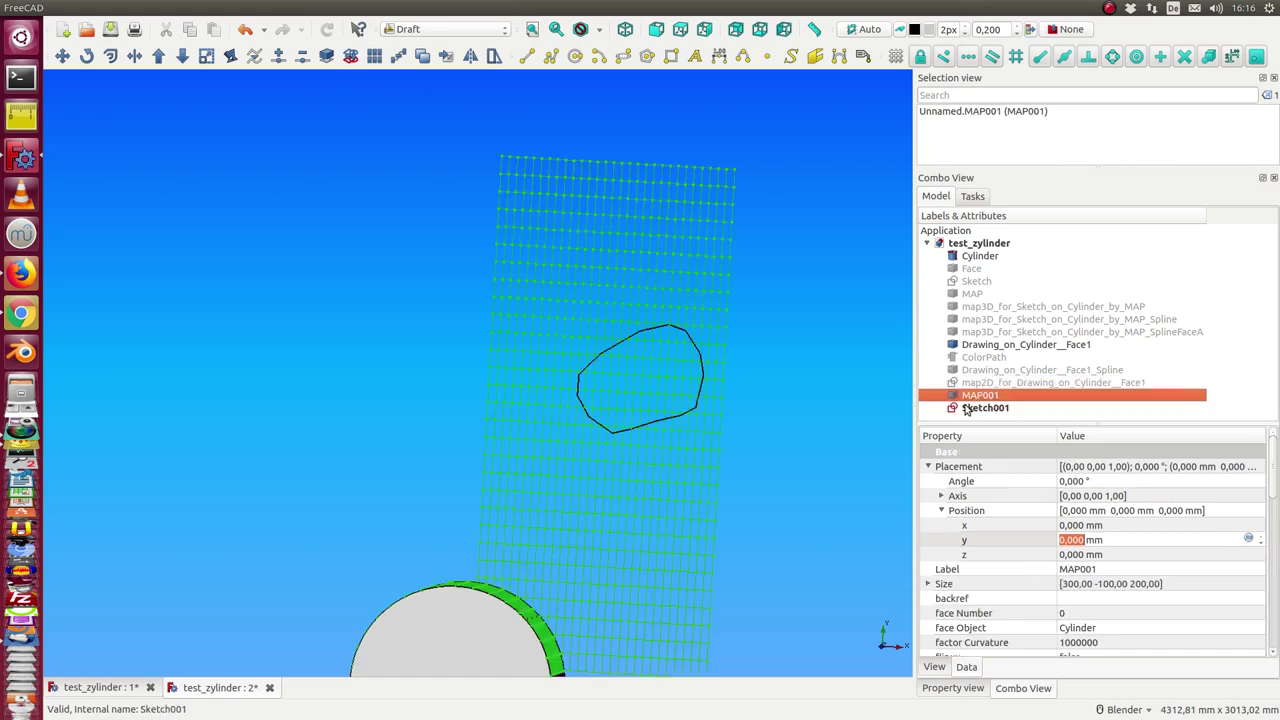
Edit Sketch001, denting the upper-left vertex inward and pulling a lower-edge vertex down into a spike
double_click(985, 409)
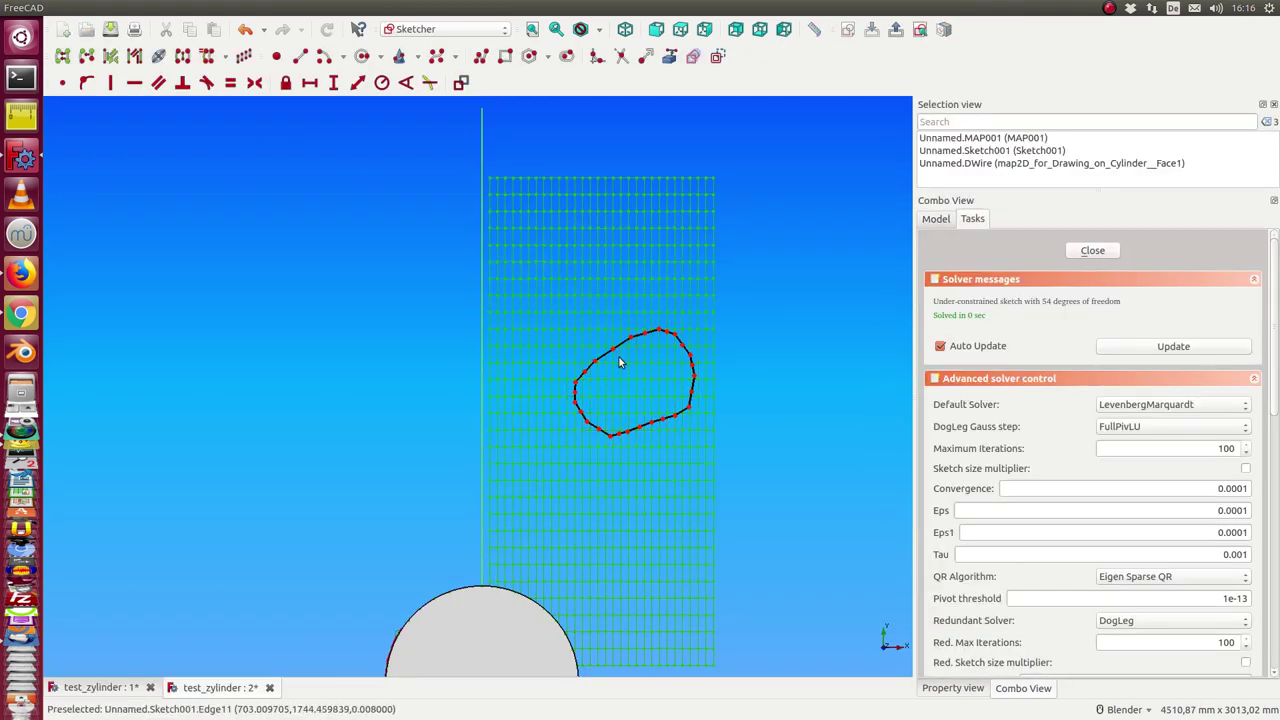
left_click_drag(594, 337, 572, 368)
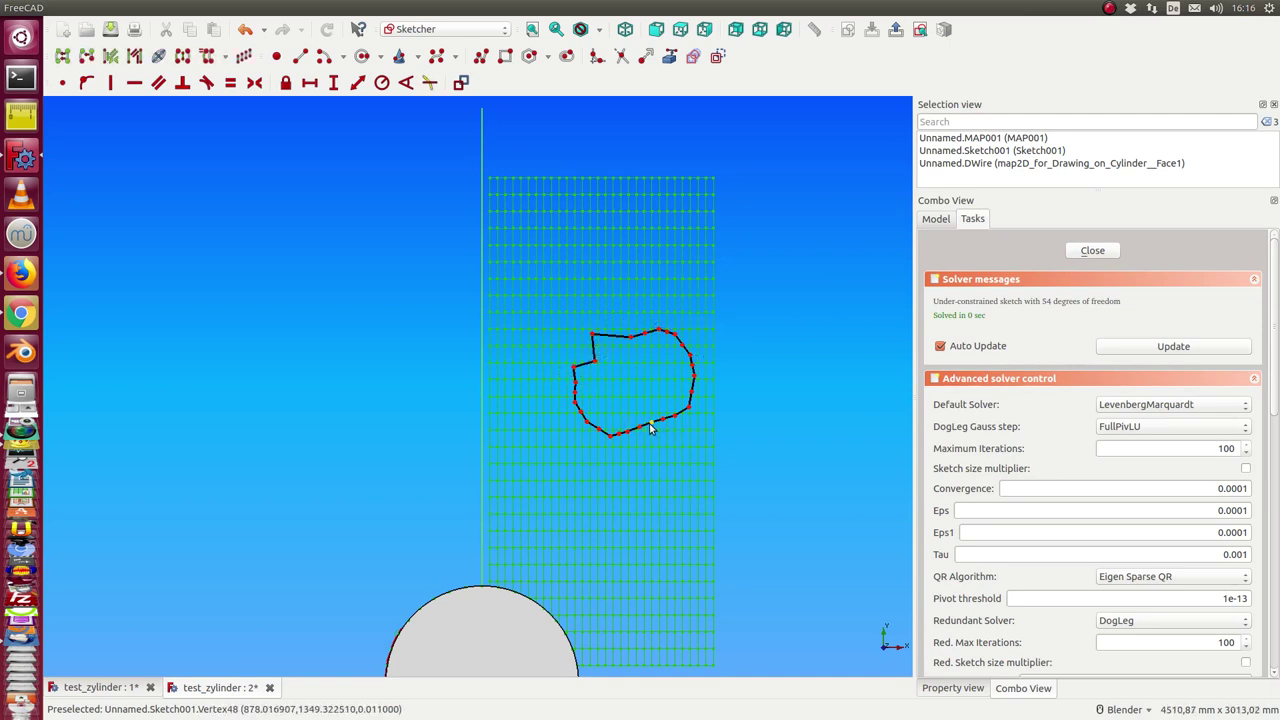
left_click(647, 428)
left_click_drag(647, 428, 648, 470)
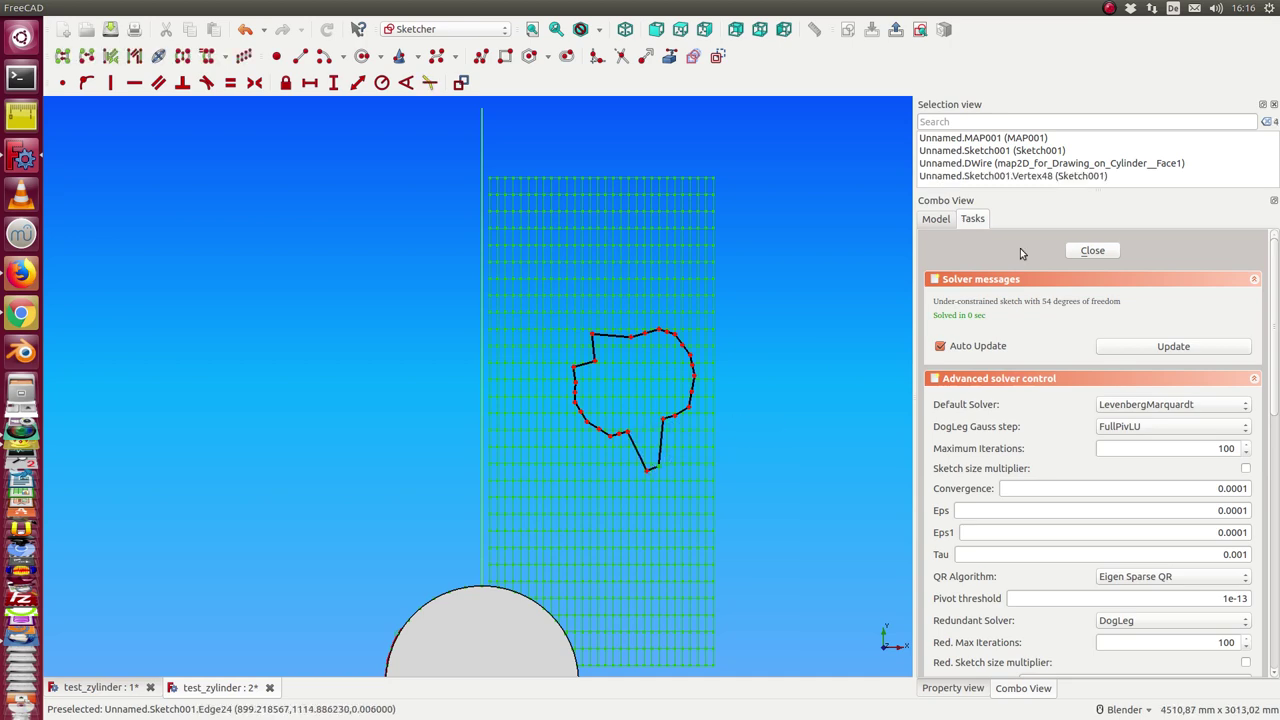
left_click(1093, 251)
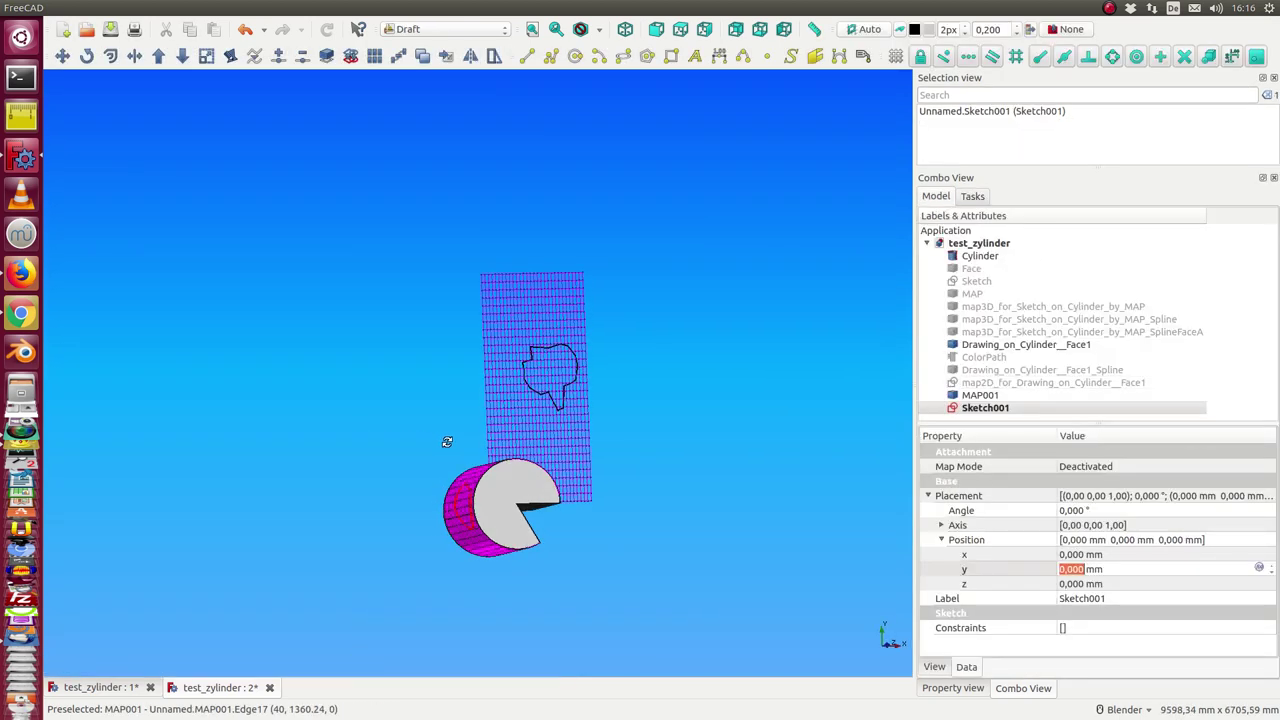
Select Sketch001 with the MAP001 map and switch to the Nurbs workbench
middle_click_drag(359, 421, 524, 441)
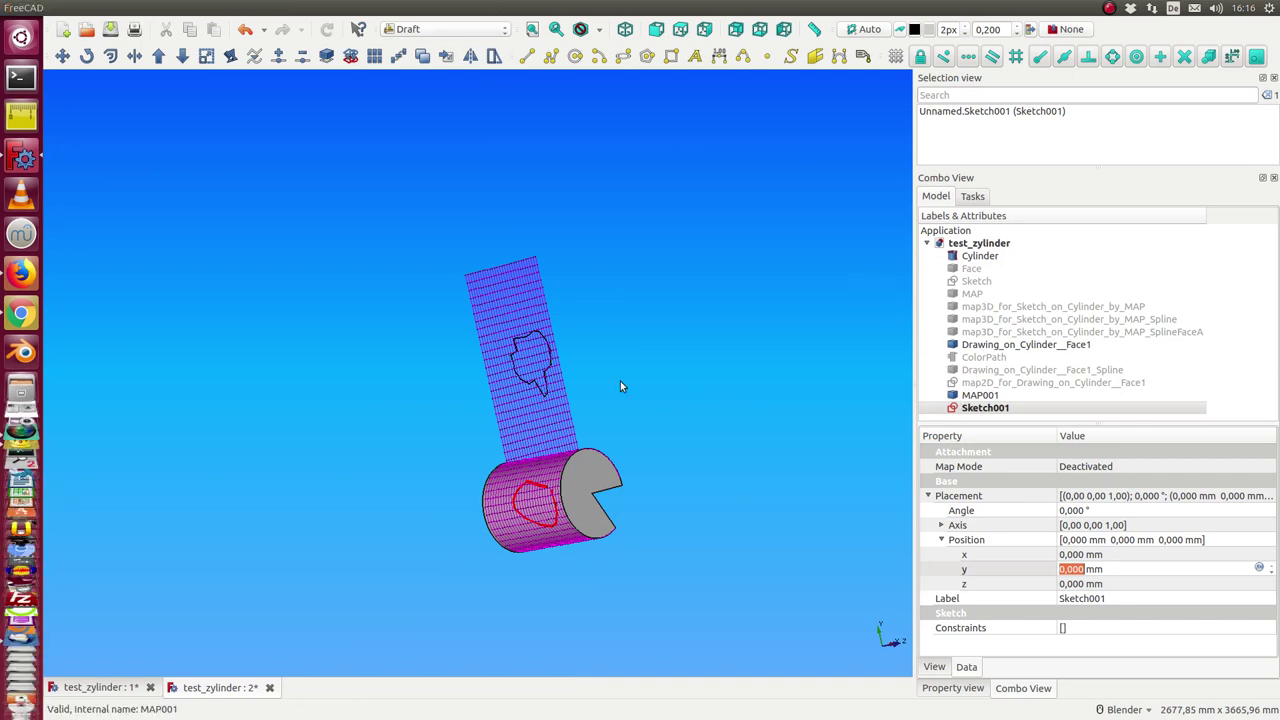
left_click(975, 345)
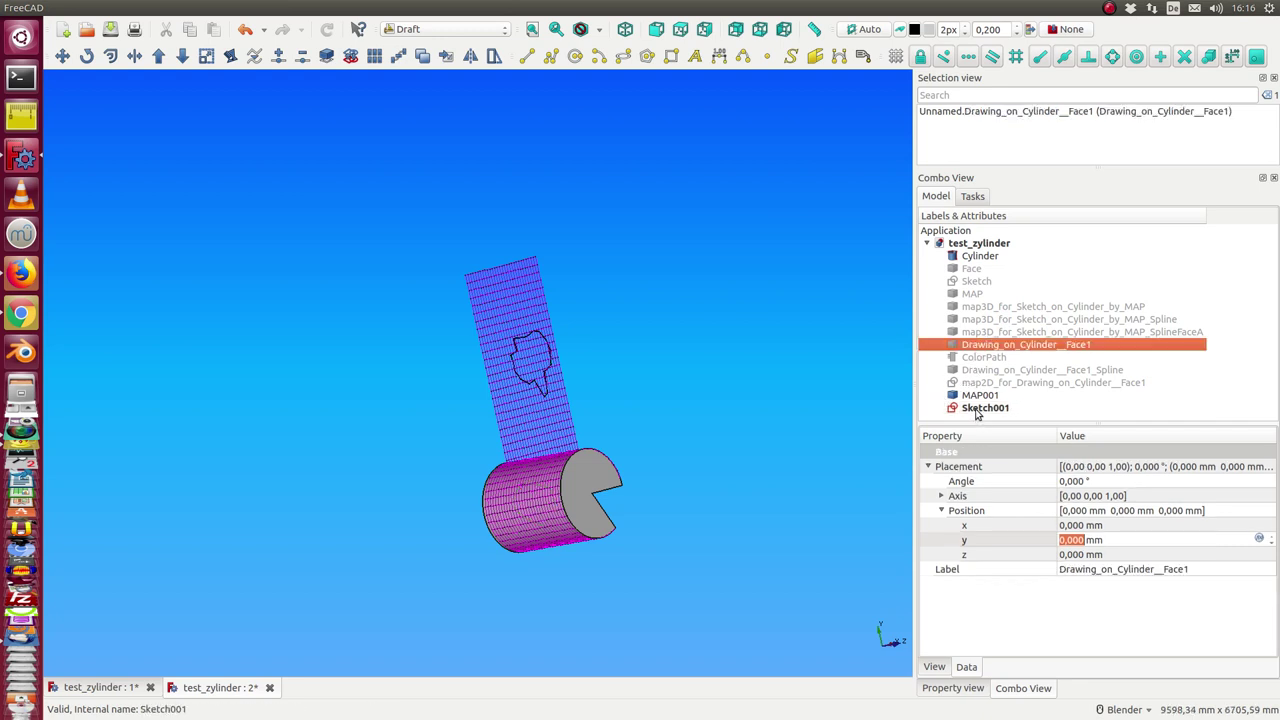
left_click(977, 410)
left_click(977, 397, "ctrl")
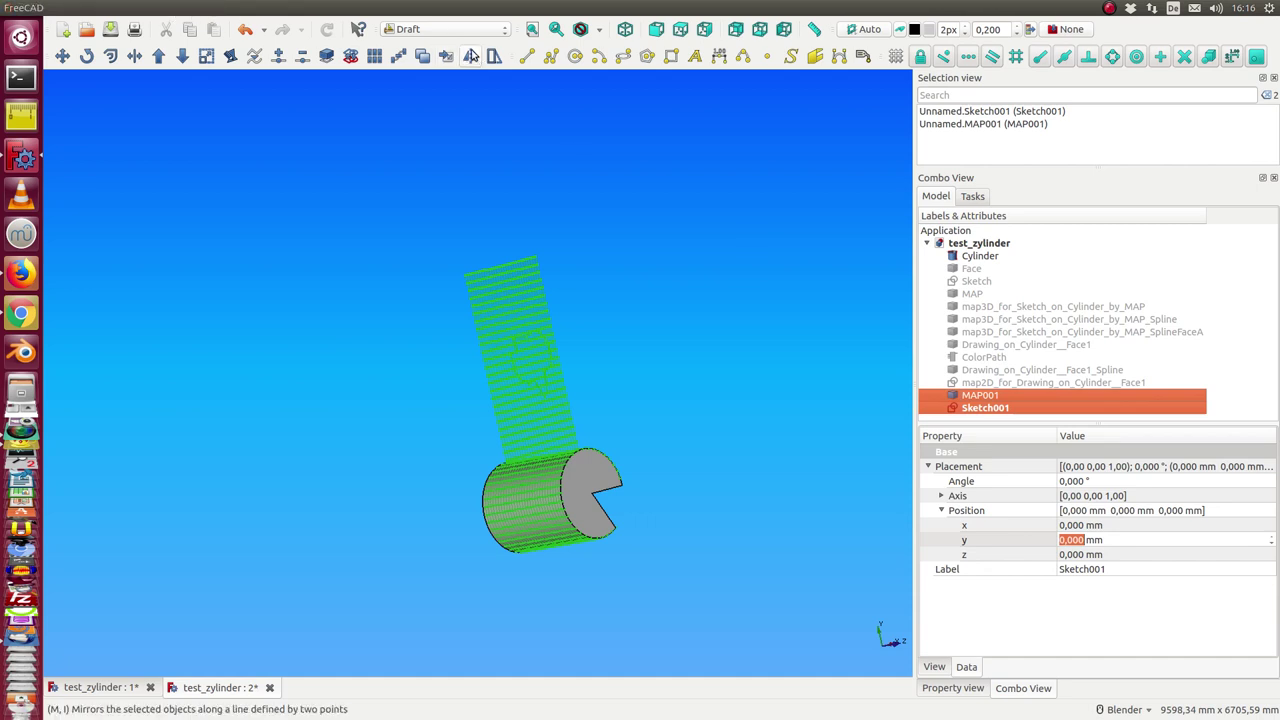
left_click(440, 29)
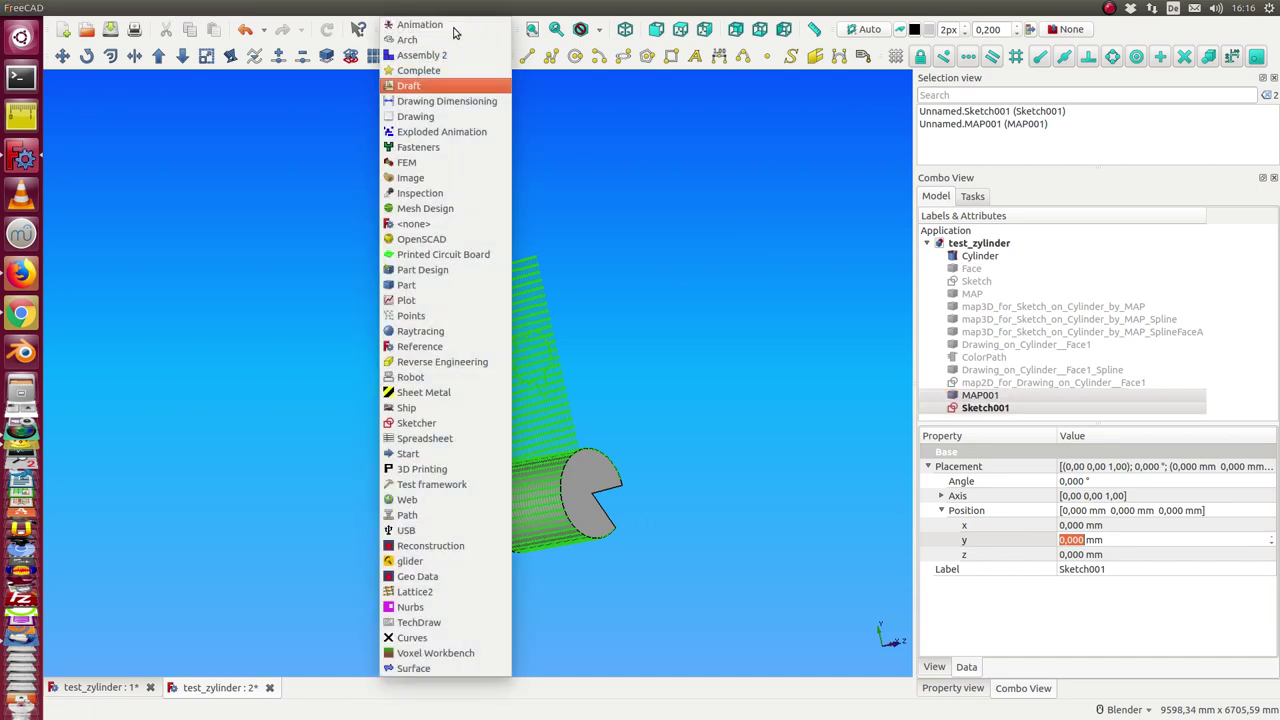
left_click(405, 607)
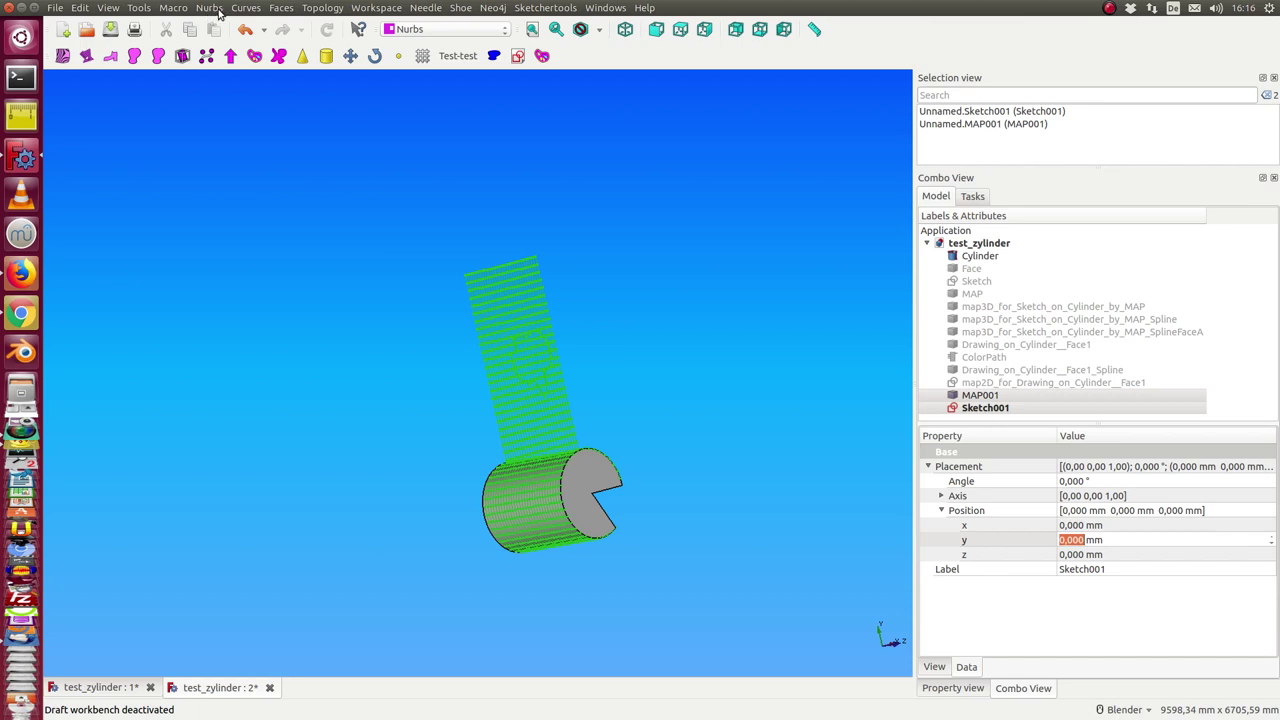
Wrap the edited sketch onto the cylinder through MAP001 with Curves 2D to 3D
left_click(248, 8)
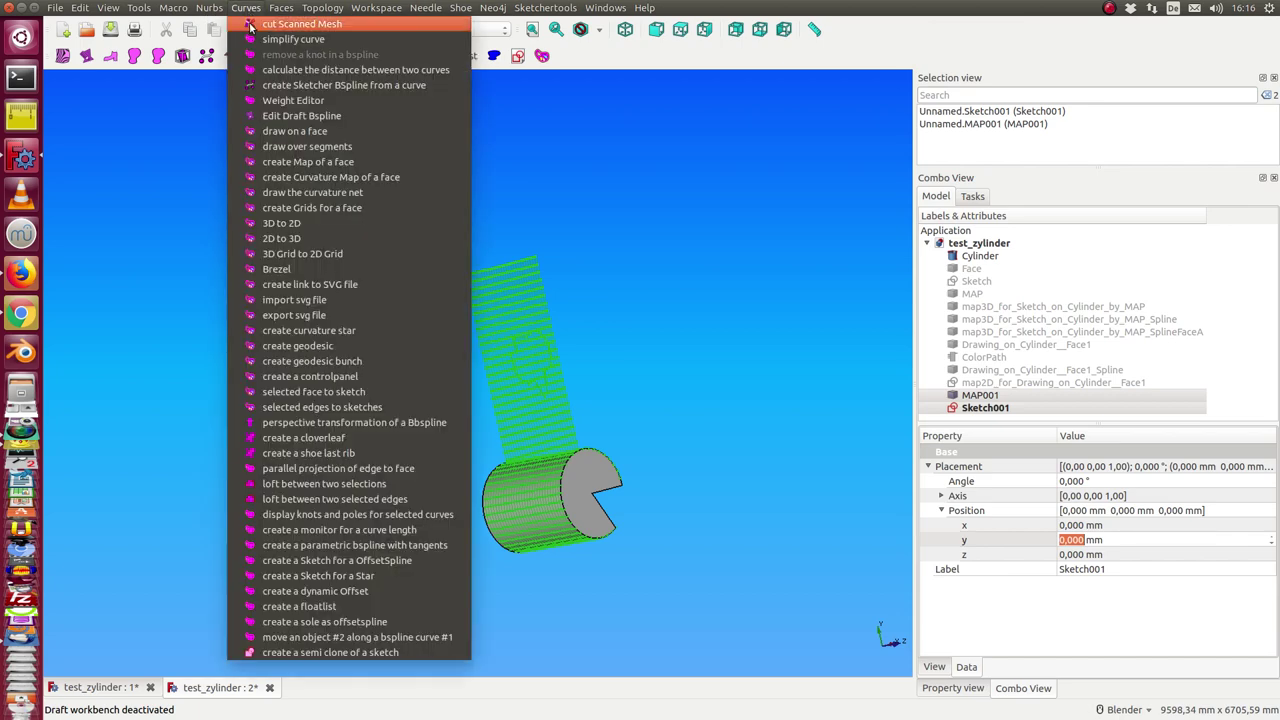
left_click(285, 246)
middle_click_drag(427, 485, 806, 217)
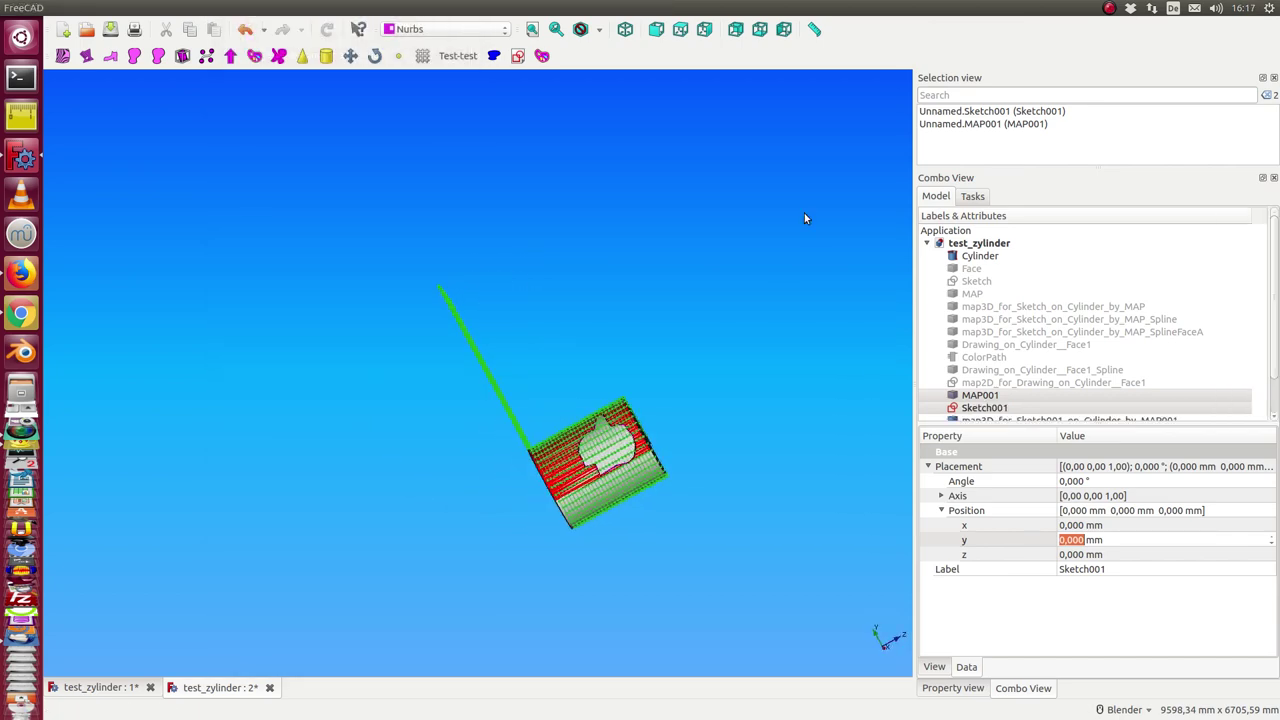
left_click(980, 256)
mouse_move(743, 388)
middle_mouse_down()
mouse_move(427, 364)
mouse_move(317, 463)
mouse_move(471, 429)
mouse_move(549, 434)
mouse_move(560, 449)
middle_mouse_up()
scroll(383, 441, "up", 3)
scroll(1008, 398, "down", 1)
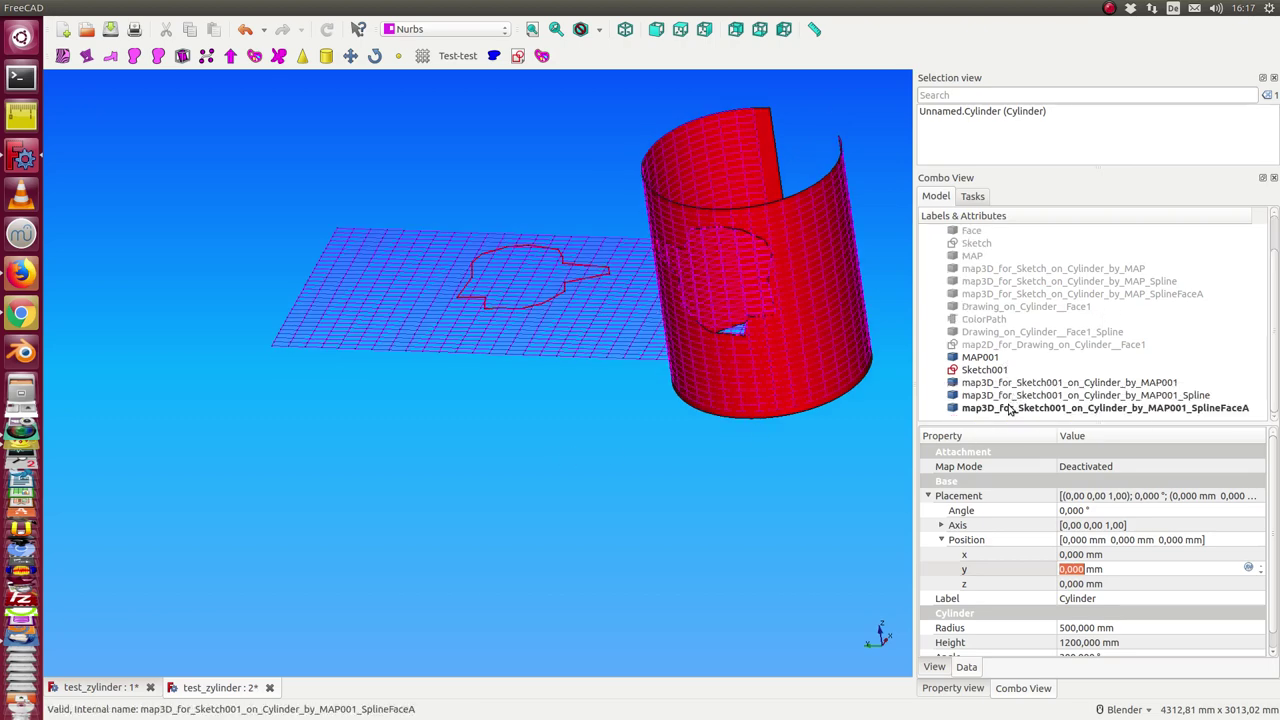
Hide the MAP001 grid and set reverse Face to true on the wrapped map3D object
left_click(986, 360)
key("space")
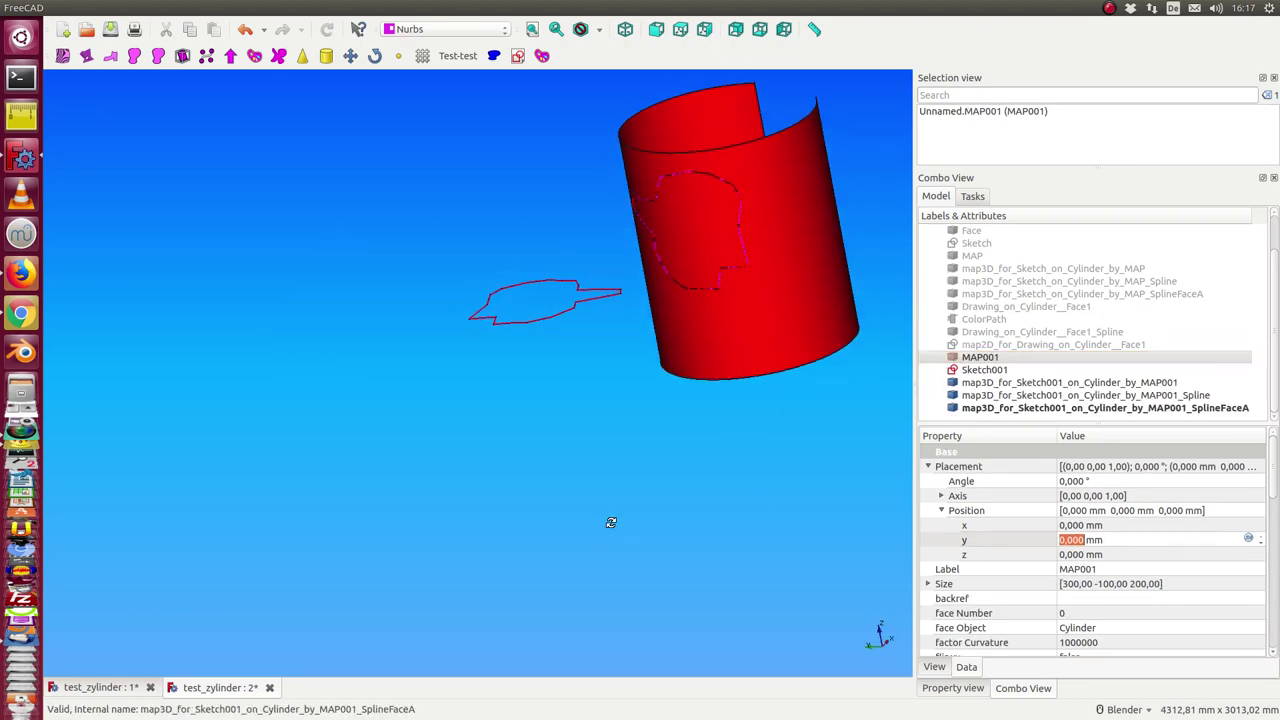
left_click(1022, 385)
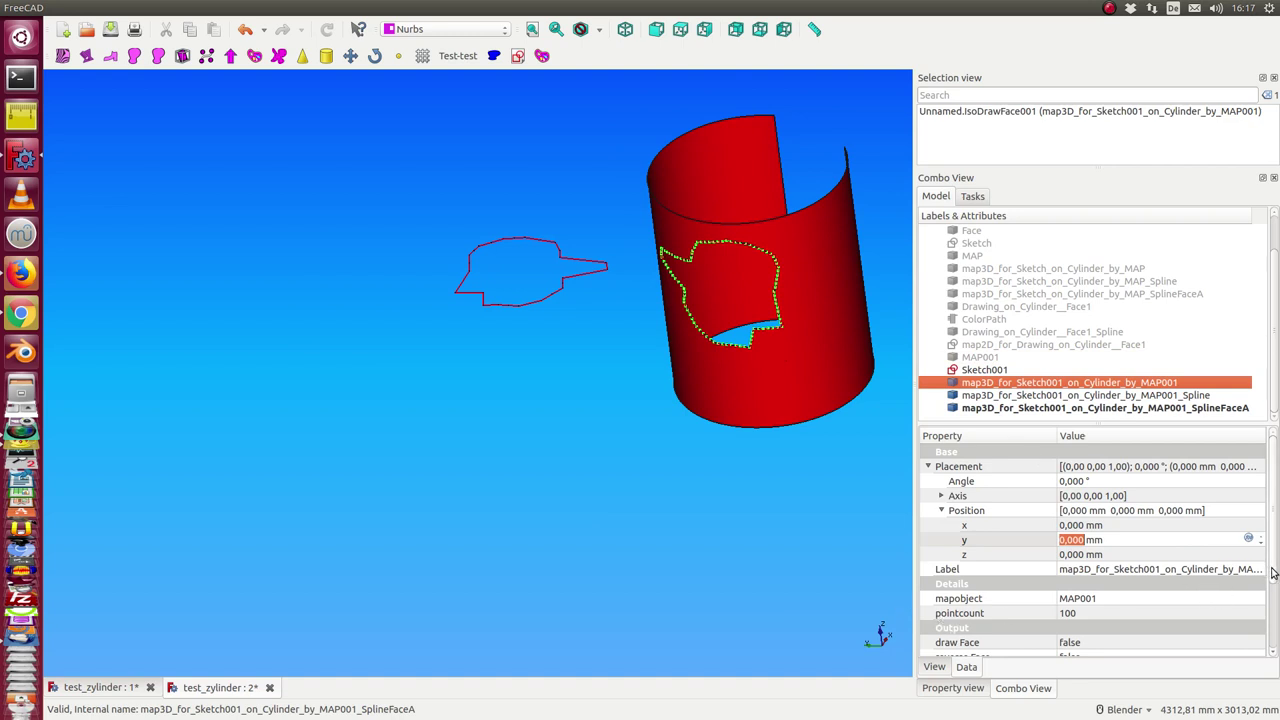
left_click_drag(1273, 572, 1275, 617)
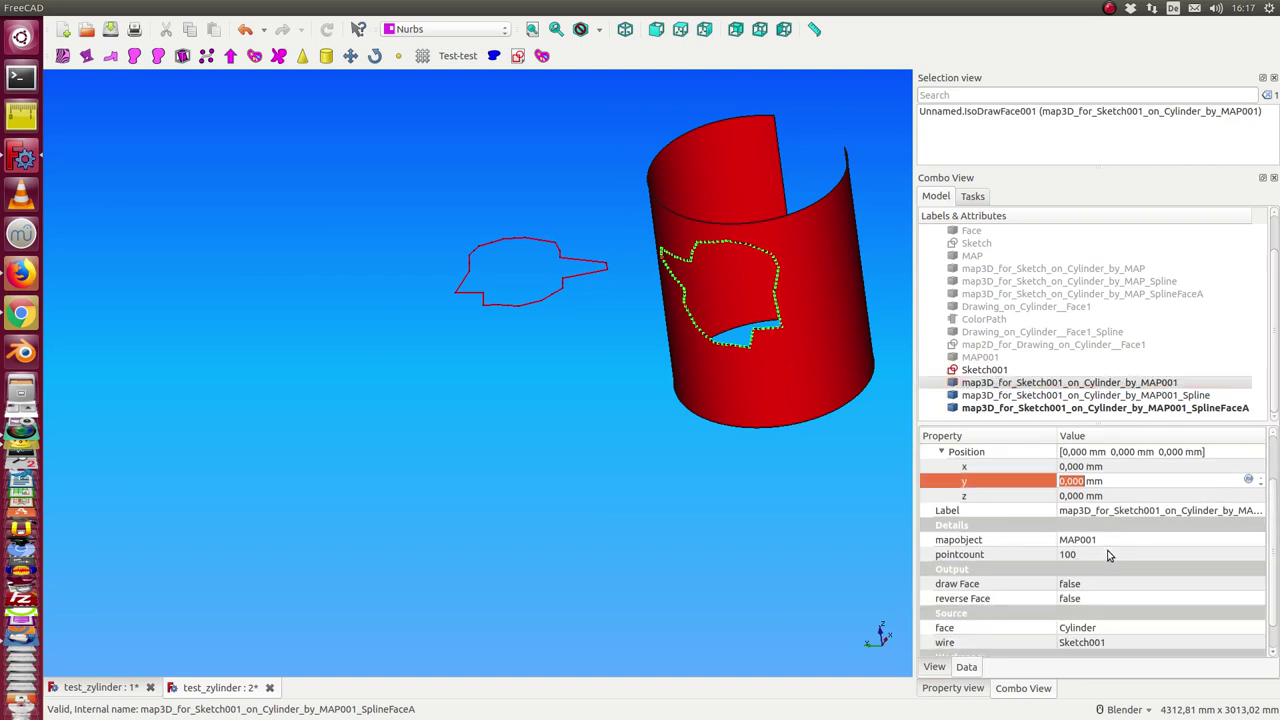
left_click(1104, 600)
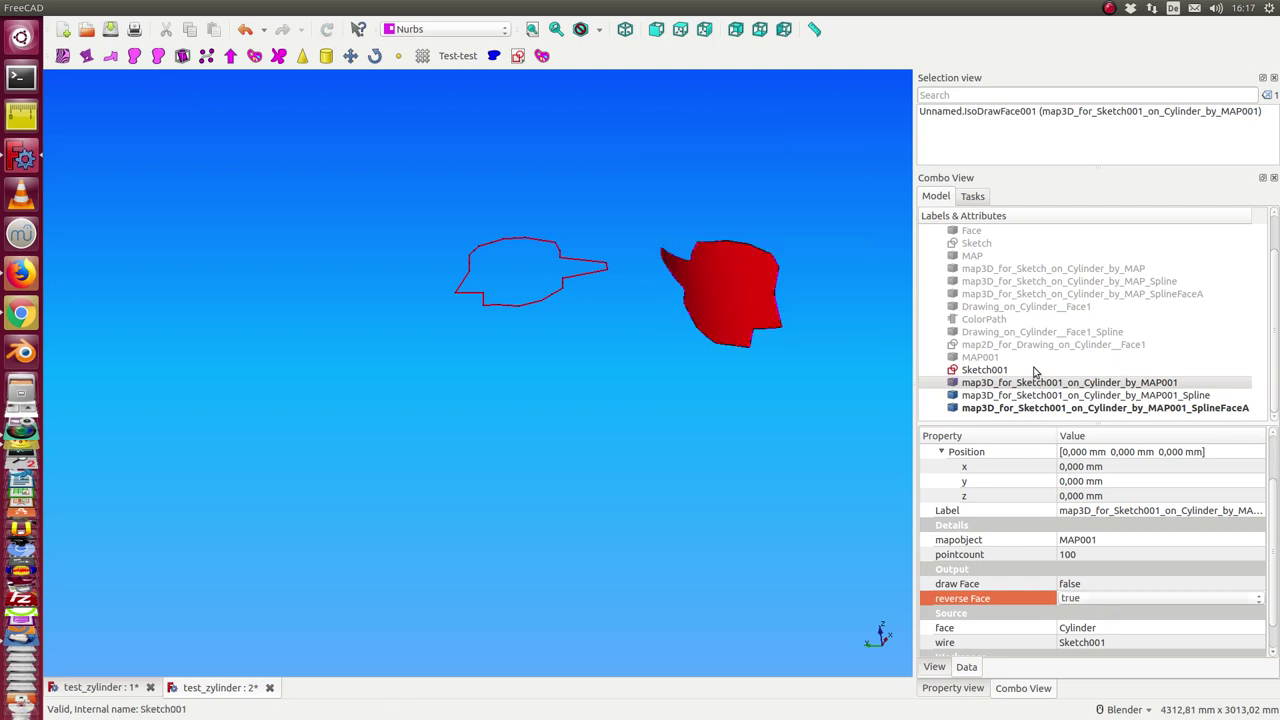
scroll(1051, 338, "up", 1)
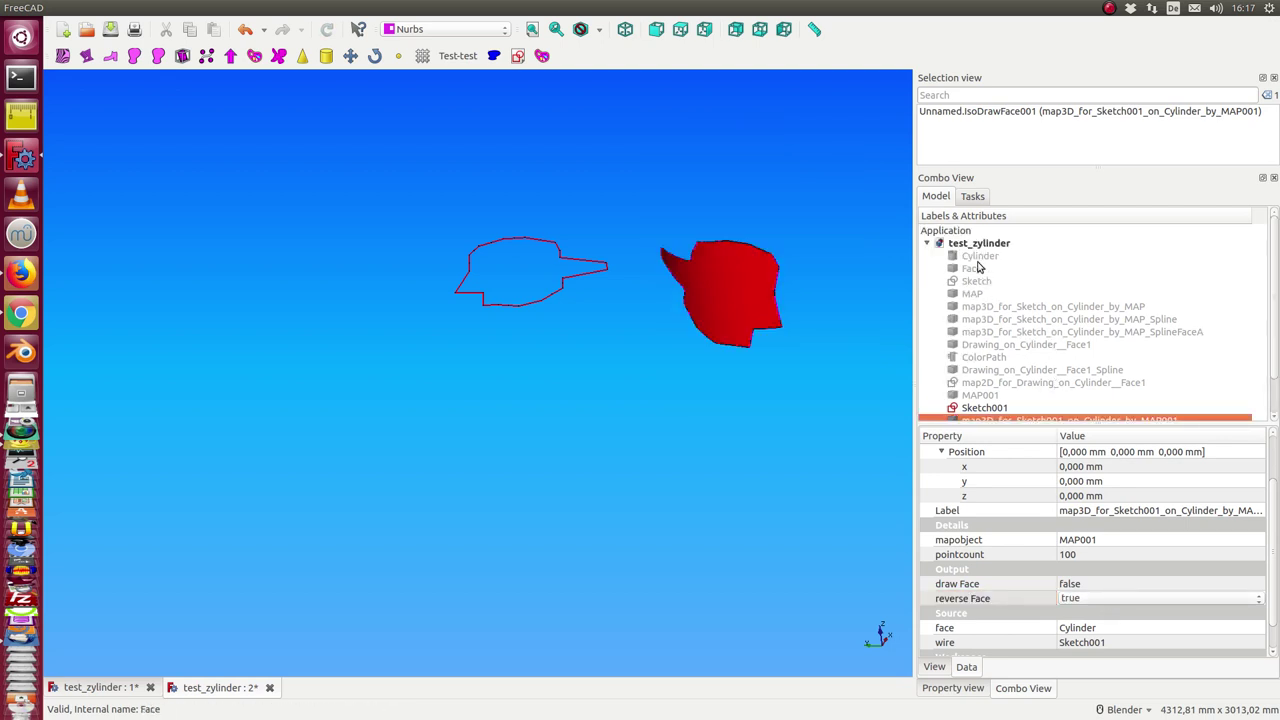
Show the solid Cylinder again and tilt the view upright
left_click(980, 256)
key("space")
left_click(591, 558)
mouse_move(591, 556)
middle_mouse_down()
mouse_move(754, 477)
mouse_move(709, 431)
mouse_move(714, 514)
mouse_move(703, 511)
mouse_move(678, 618)
middle_mouse_up()
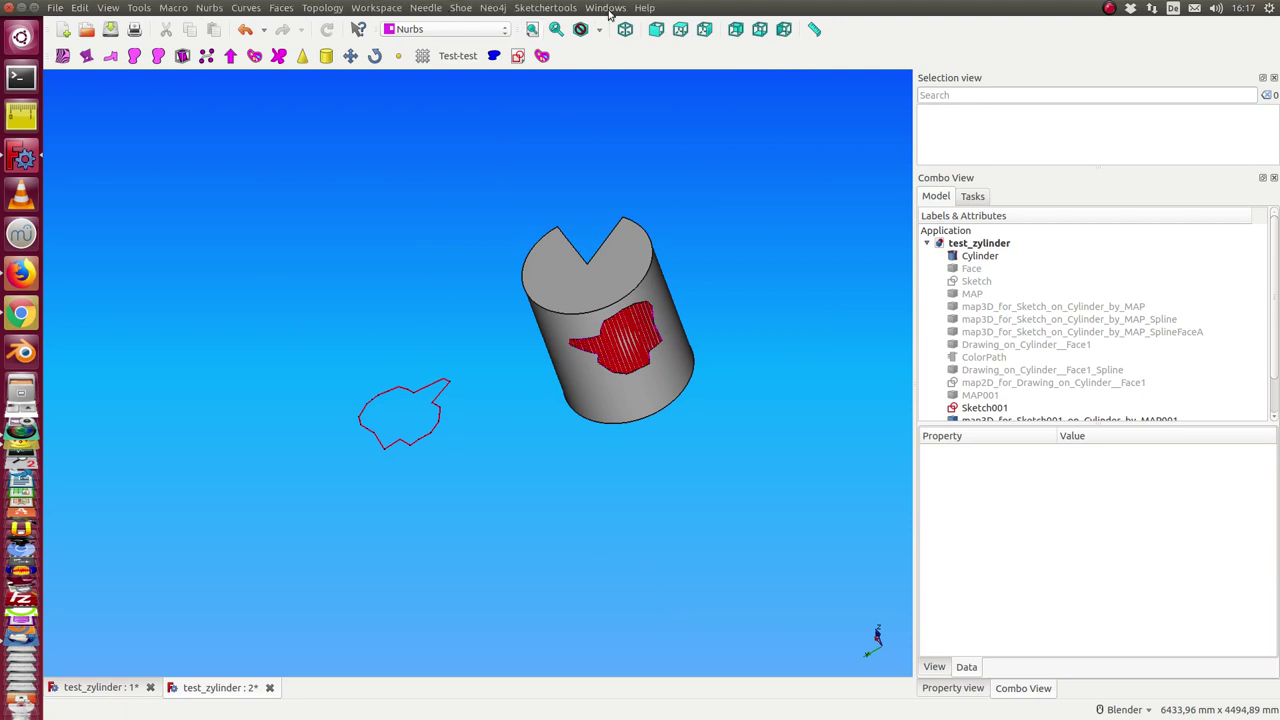
Tile both test_zylinder windows and zoom the right view in on Sketch001's outline
left_click(608, 13)
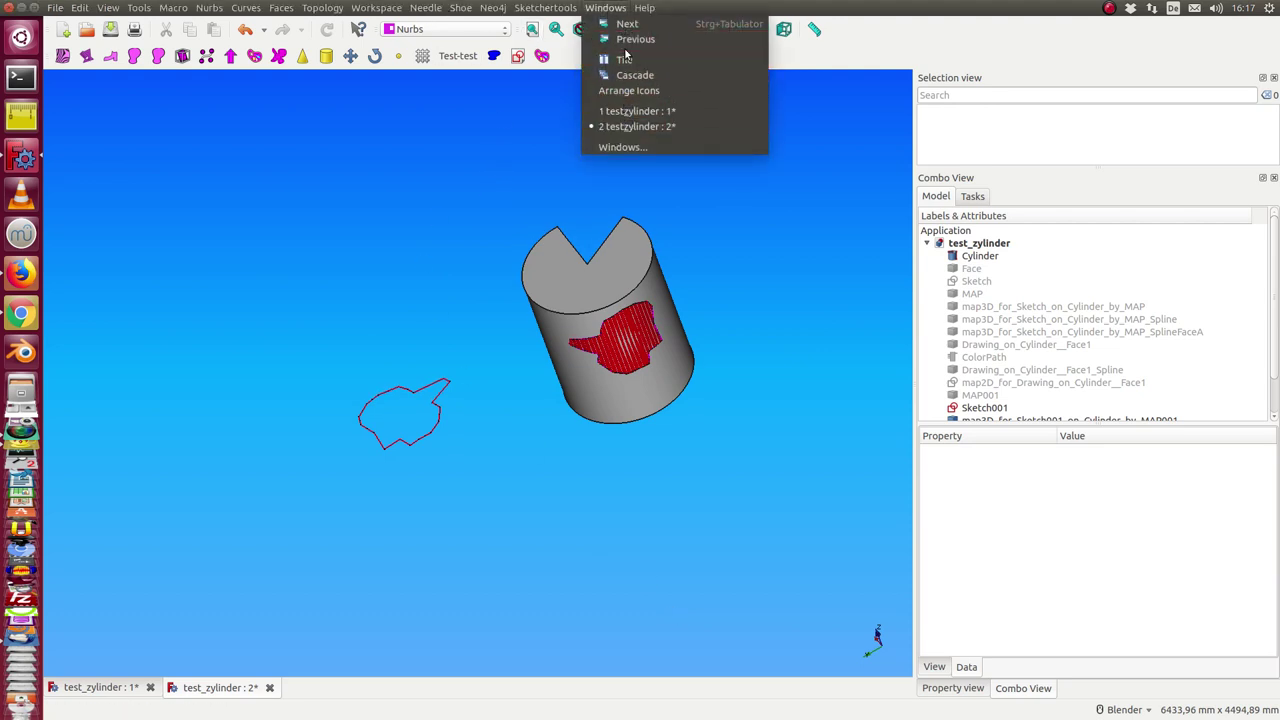
left_click(626, 61)
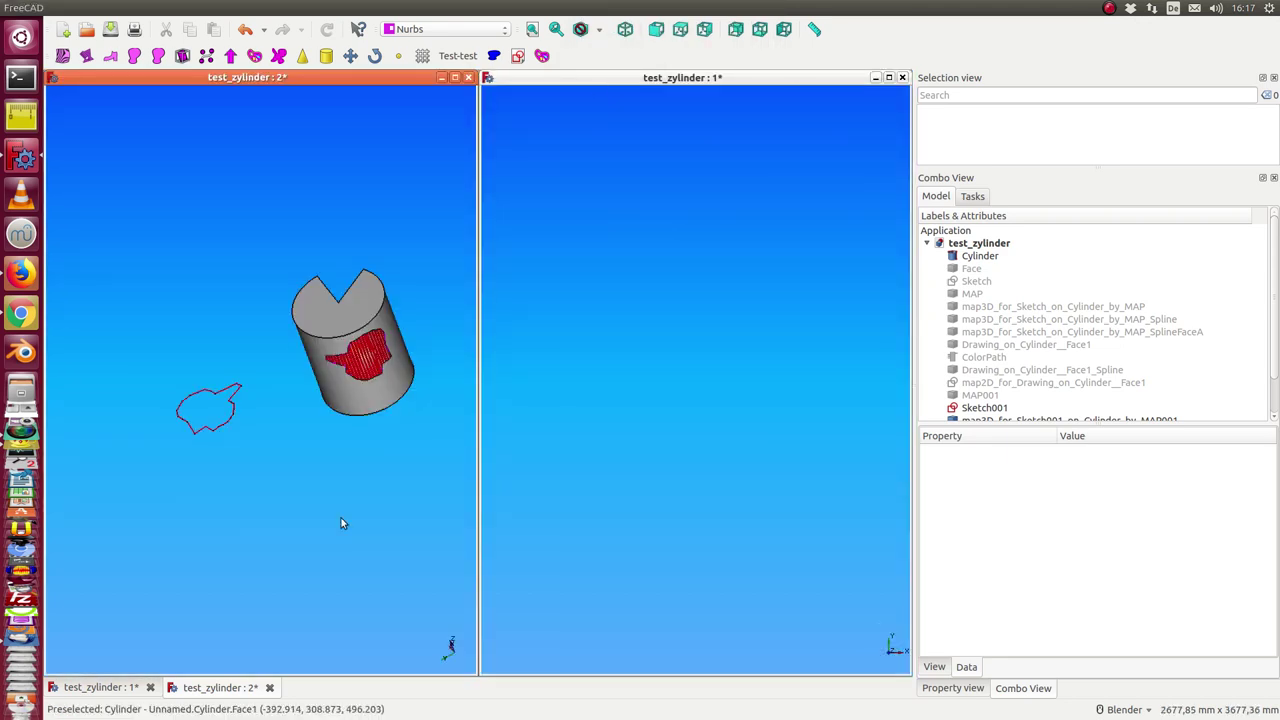
scroll(714, 370, "down", 5)
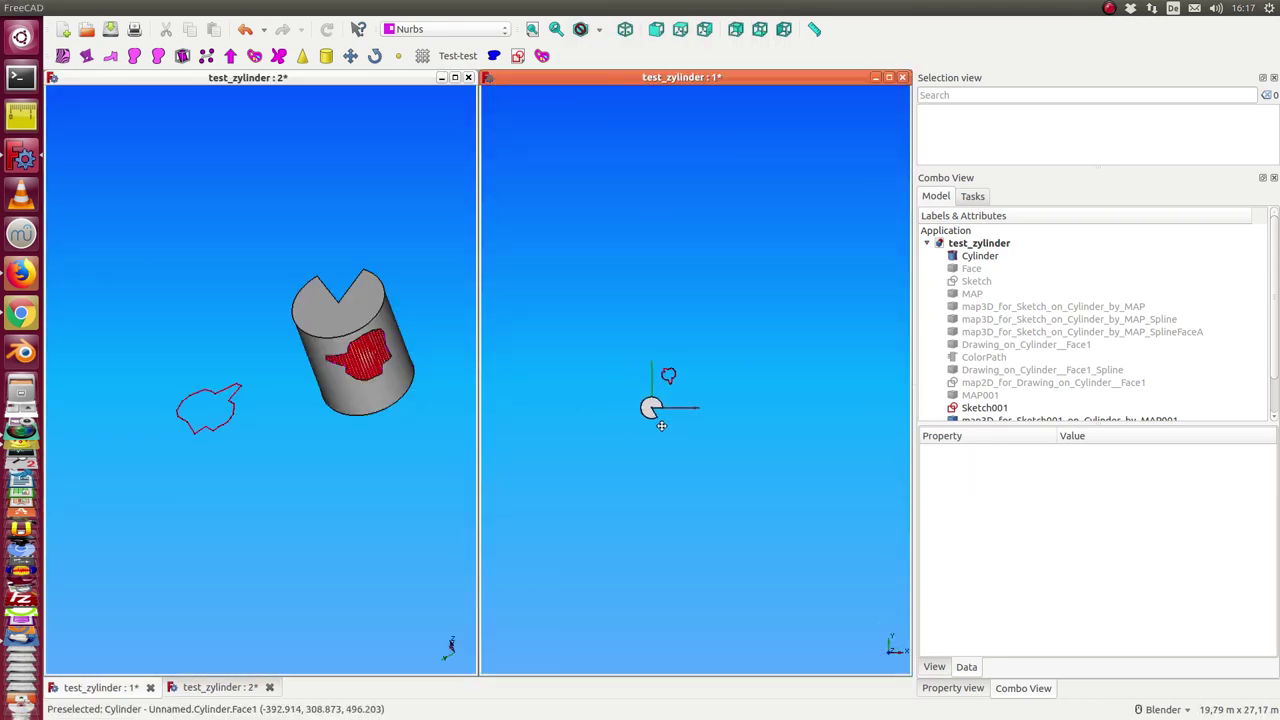
scroll(717, 410, "up", 2)
scroll(752, 400, "up", 3)
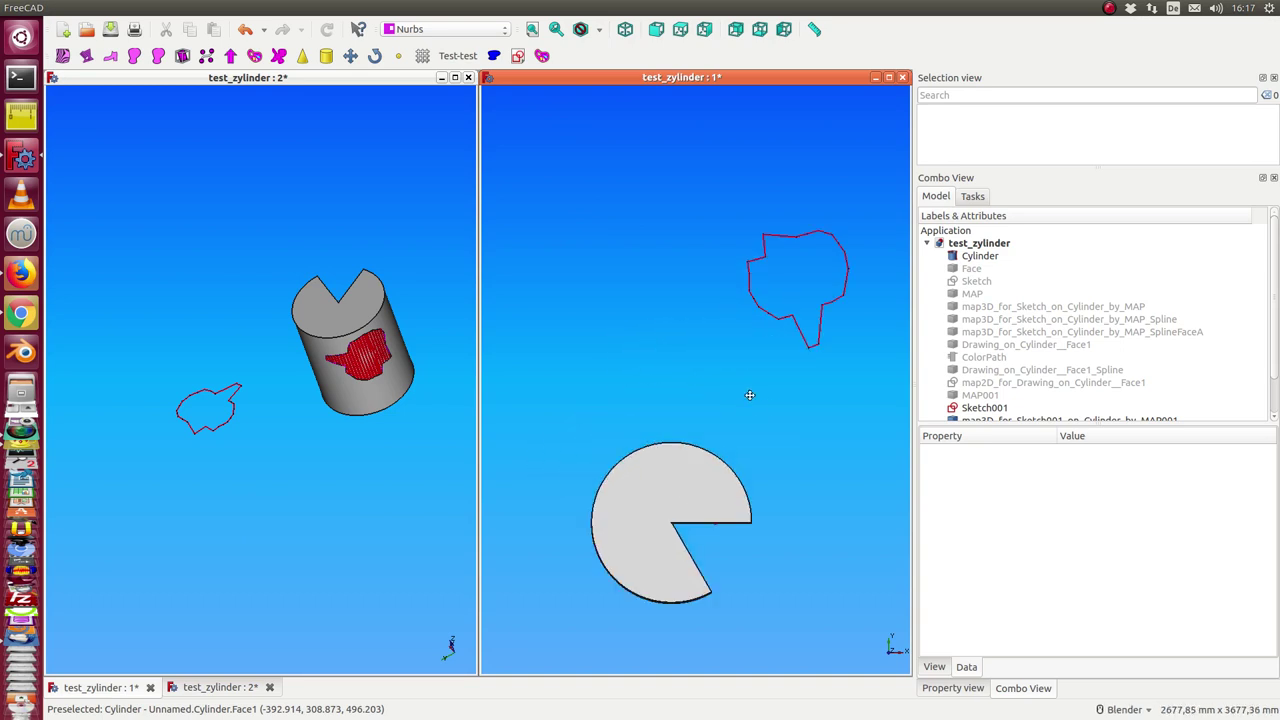
scroll(623, 580, "up", 3)
scroll(633, 563, "up", 2)
middle_click_drag(633, 563, 688, 371, "shift")
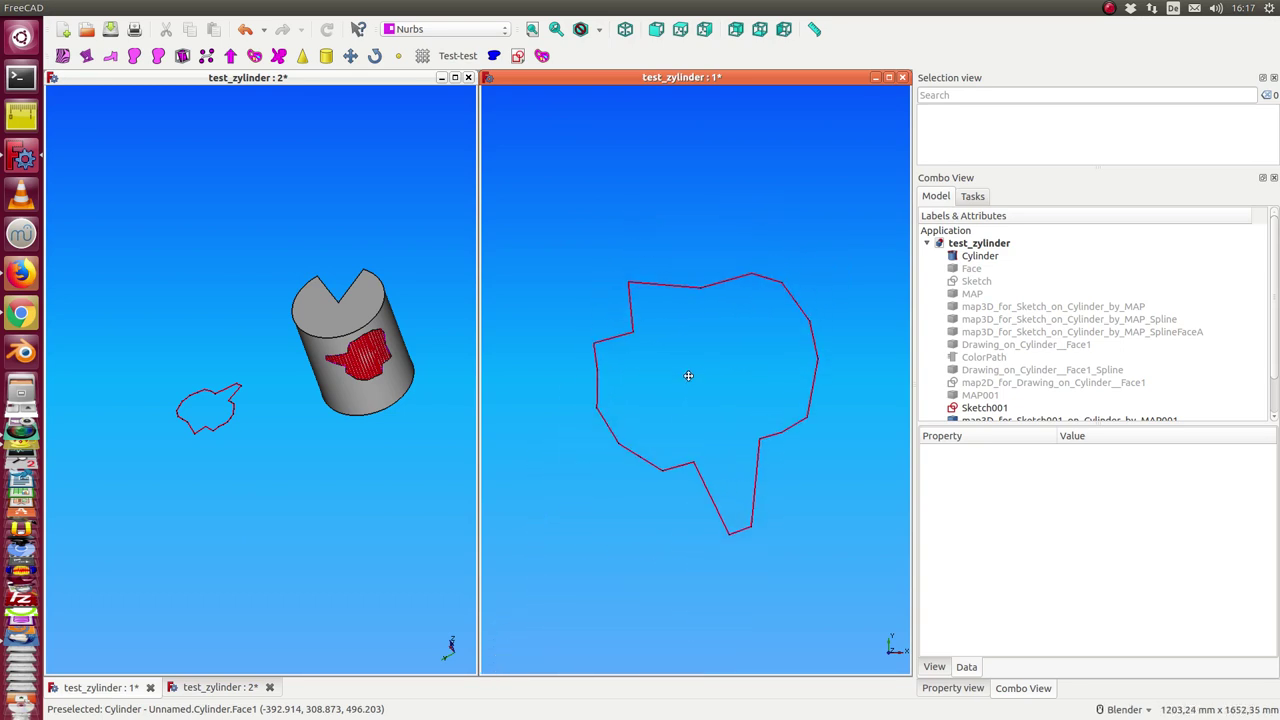
left_click(987, 408)
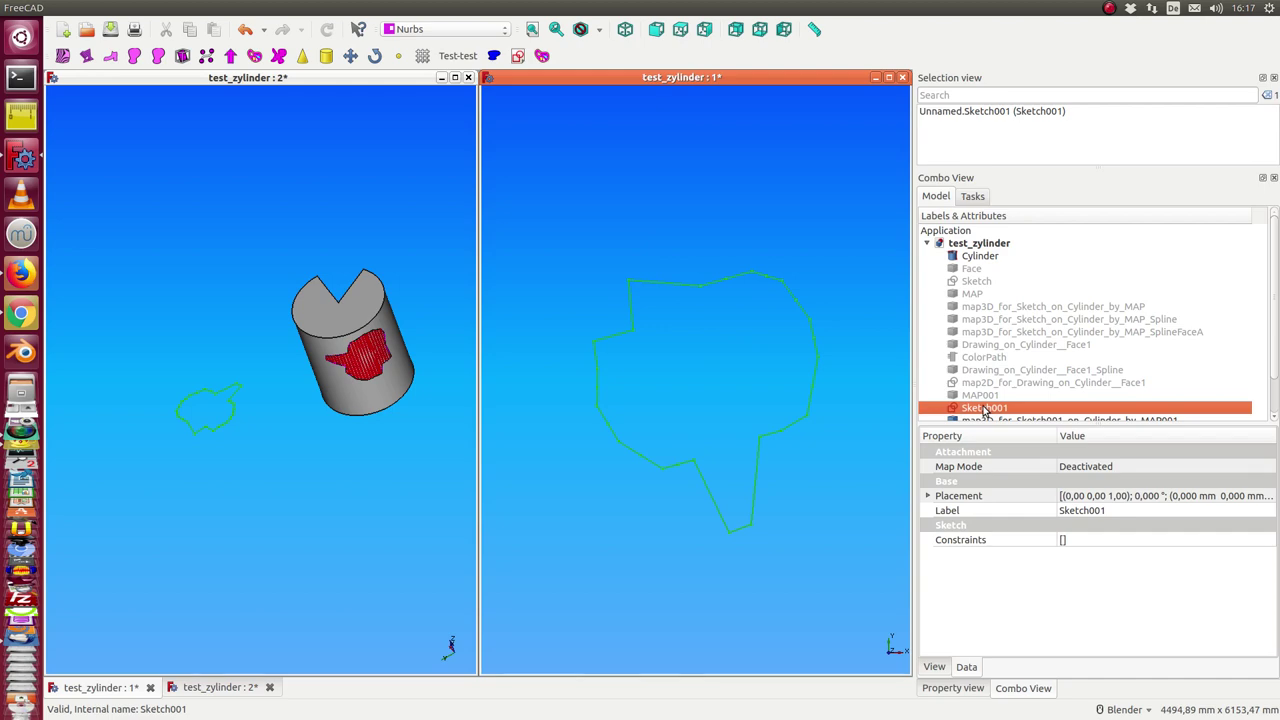
Edit Sketch001, lengthening the bottom spike, sharpening upper-right and left points, notching the lower middle
double_click(987, 408)
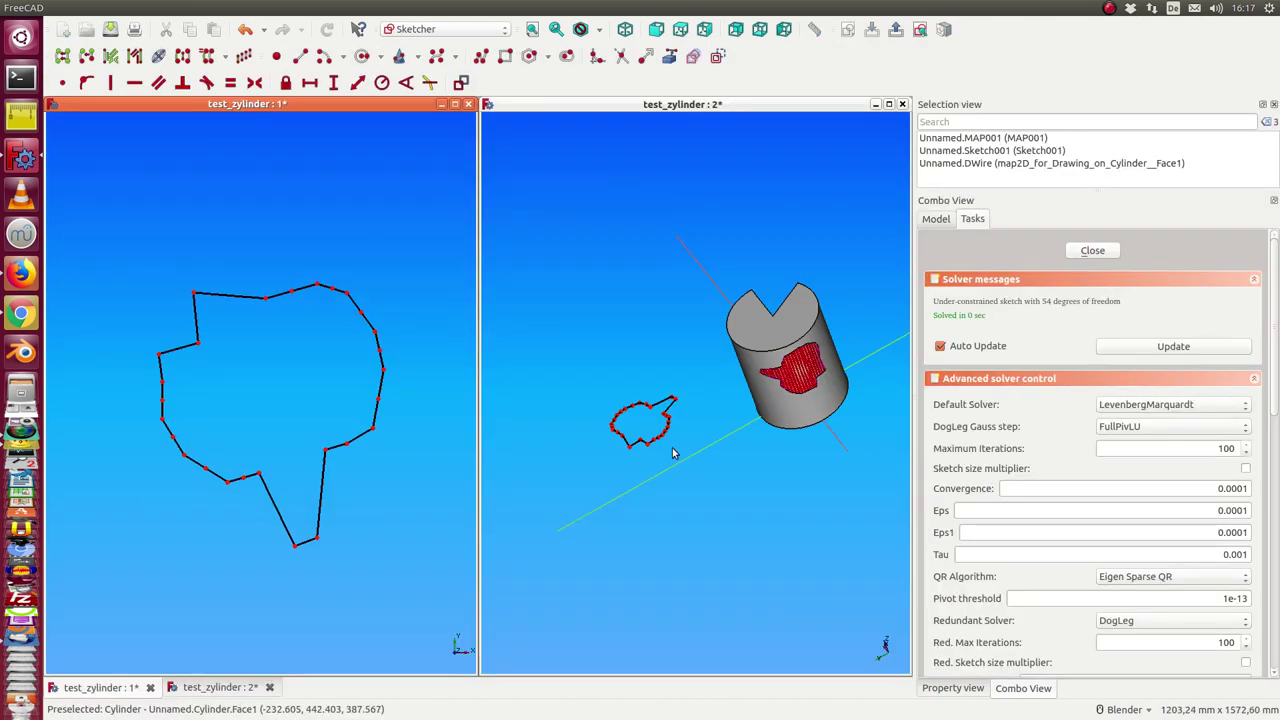
left_click_drag(306, 542, 341, 608)
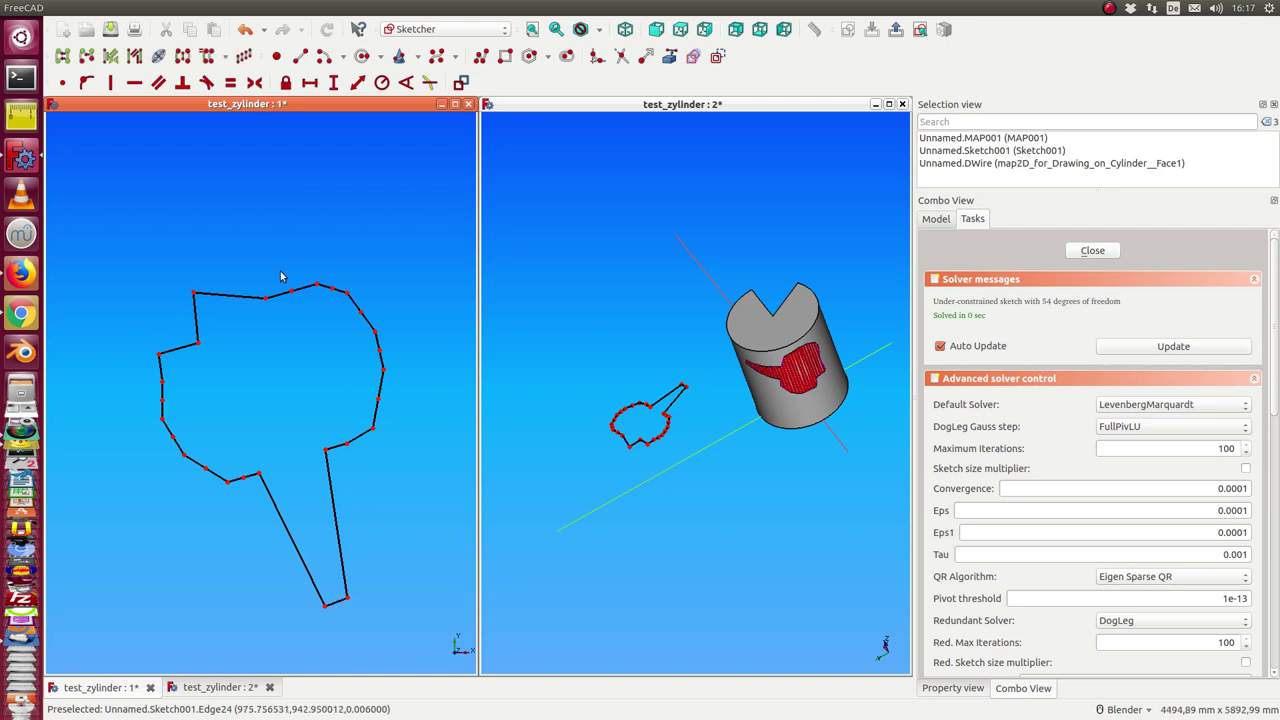
left_click_drag(370, 327, 410, 307)
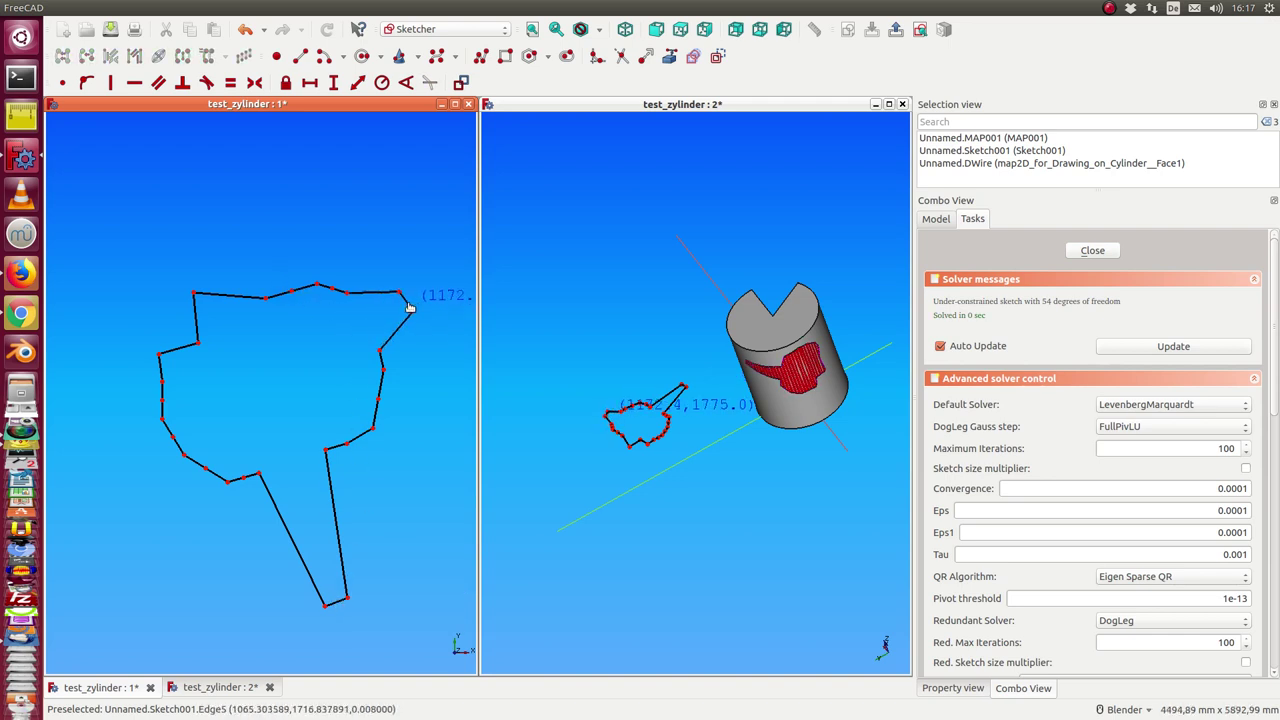
left_click_drag(167, 432, 132, 455)
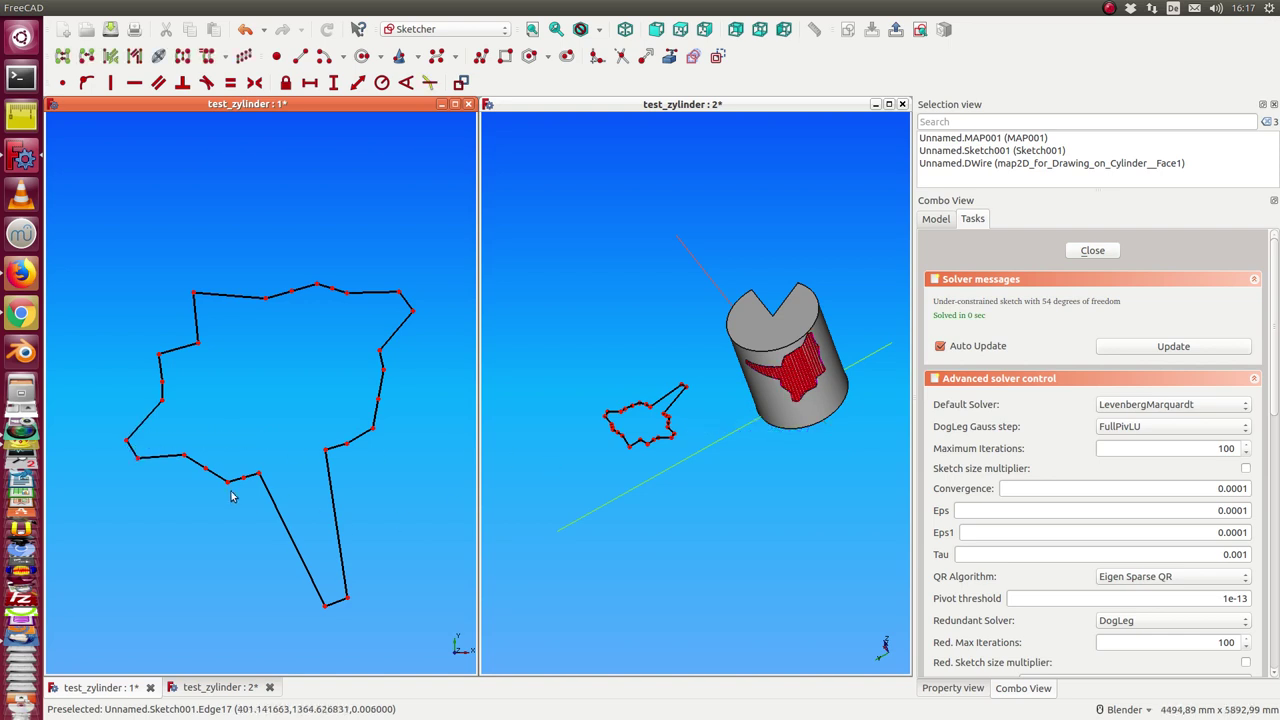
left_click_drag(213, 477, 241, 437)
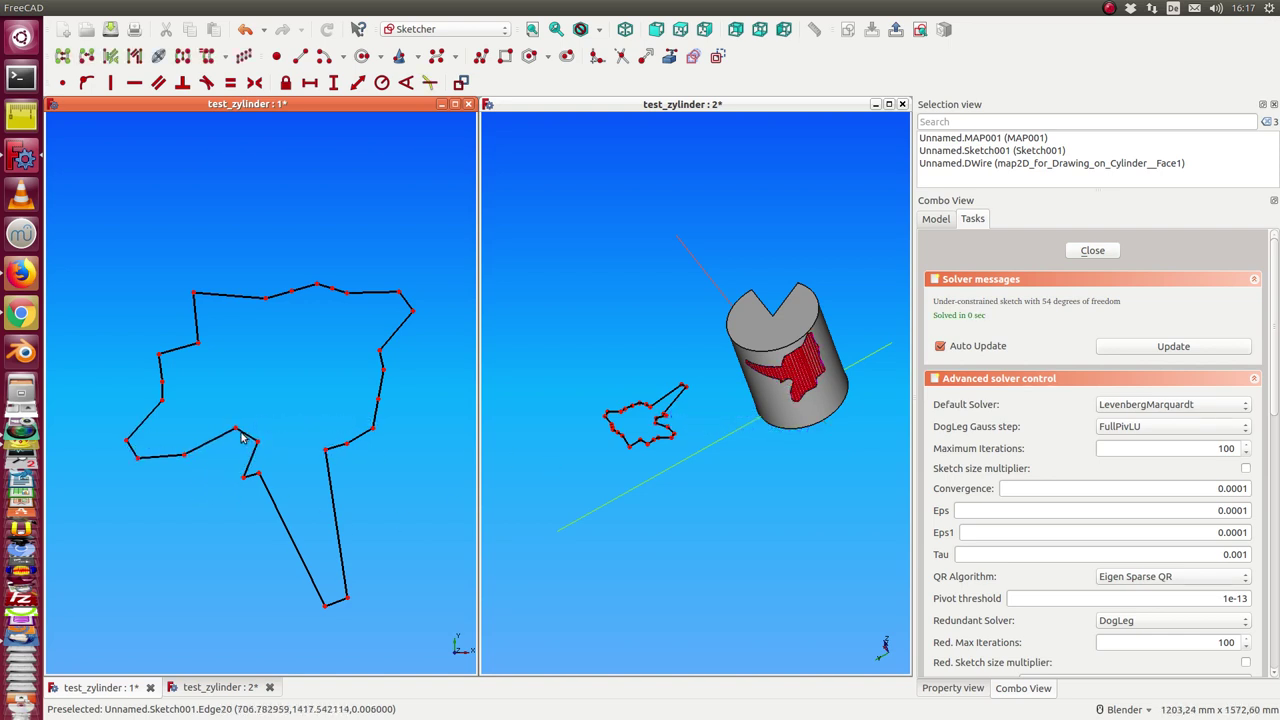
left_click(1092, 252)
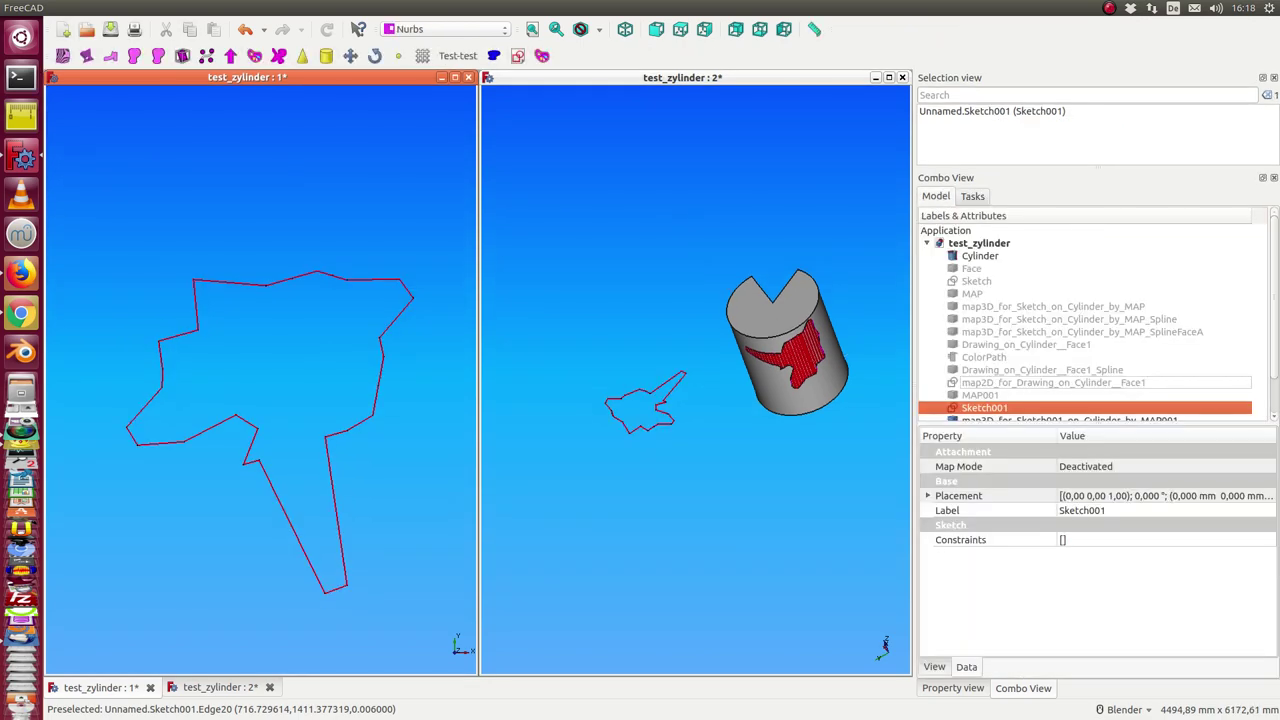